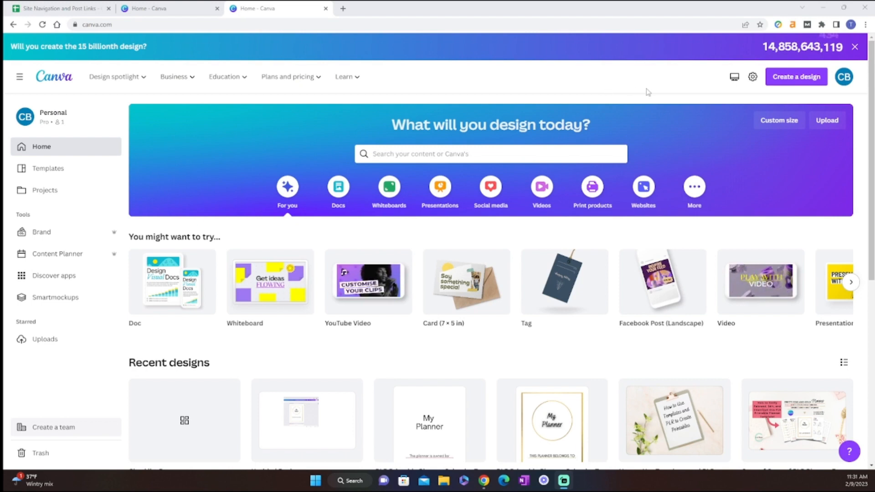
# Step: Create a new custom-size design 8.5 in wide by 11 in high
pyautogui.click(812, 82)
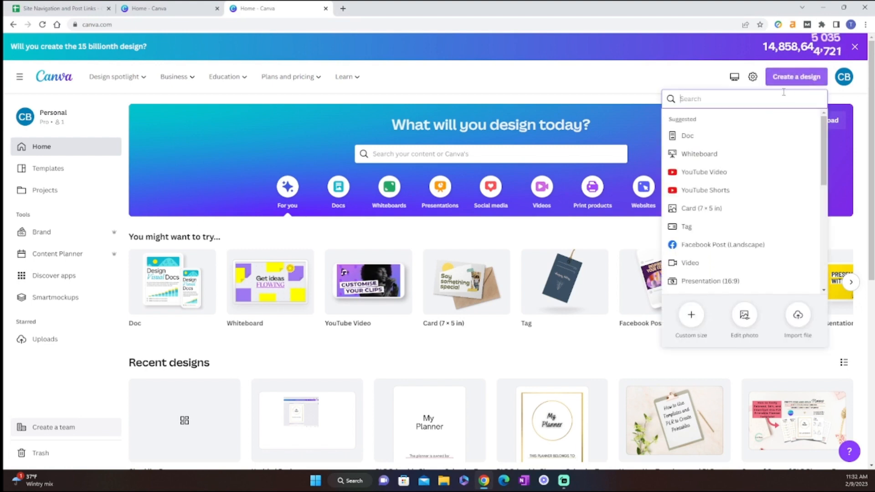
pyautogui.click(691, 314)
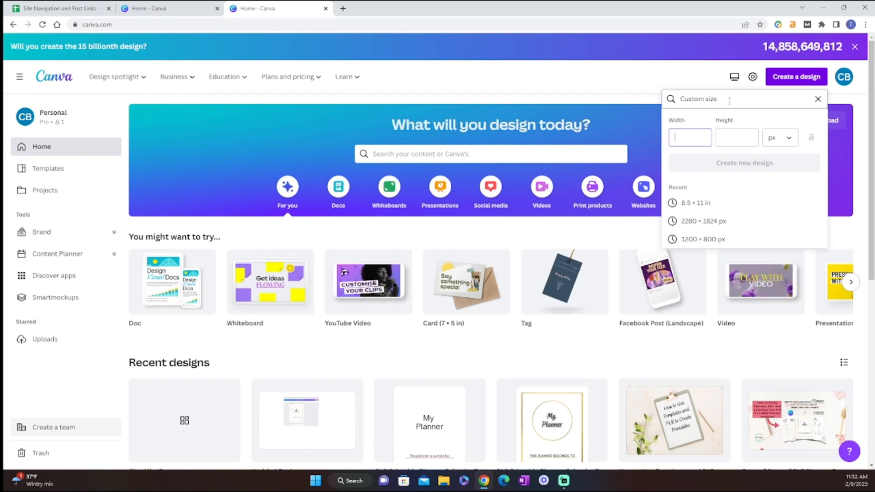
pyautogui.click(788, 140)
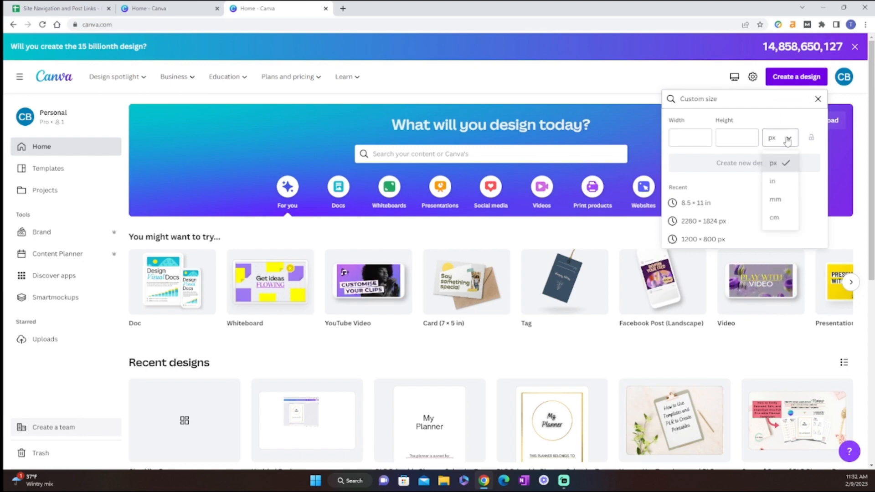
pyautogui.click(785, 182)
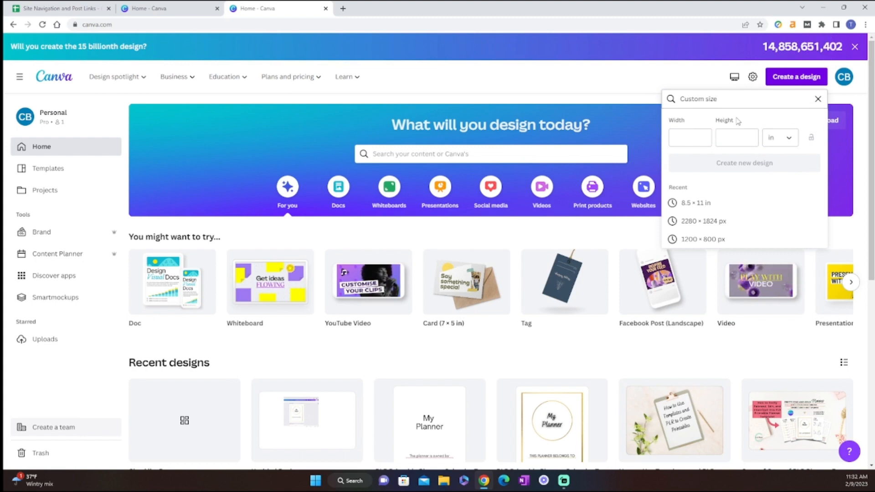
pyautogui.click(677, 139)
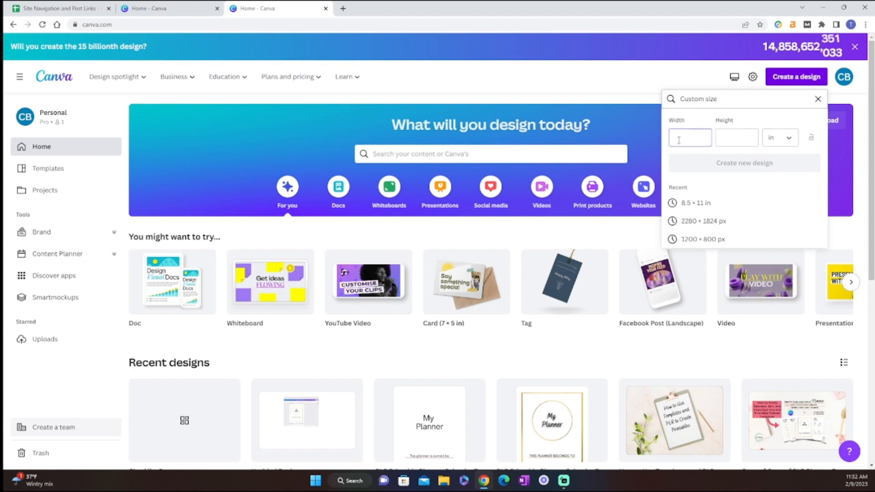
pyautogui.write('8.5')
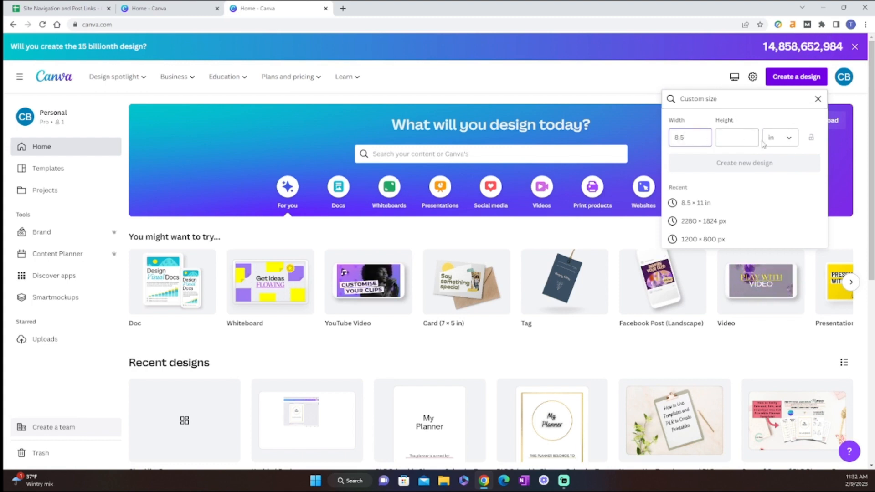
pyautogui.click(745, 138)
pyautogui.write('11')
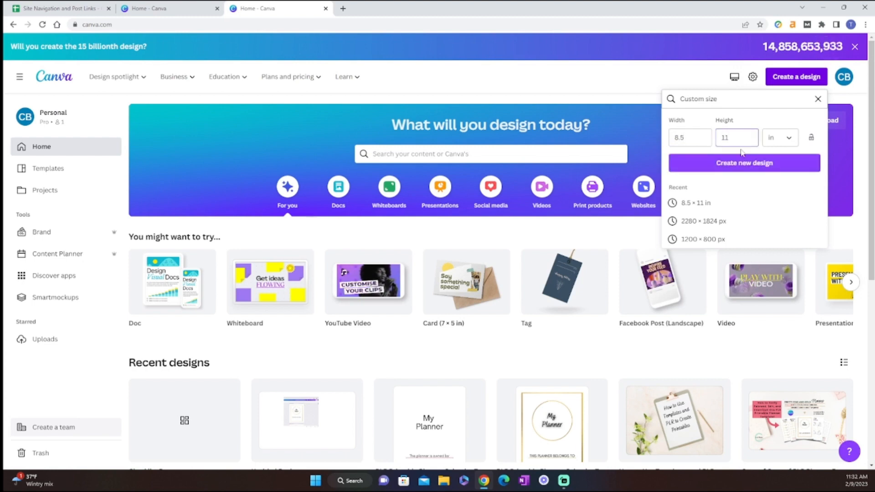
pyautogui.click(749, 169)
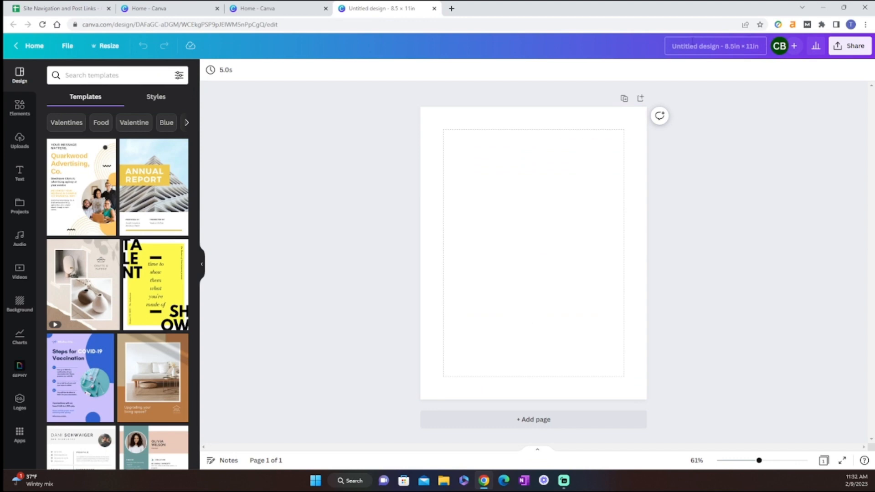
# Step: Rename the design as "Checklist Demo"
pyautogui.click(683, 45)
pyautogui.press('BackSpace')
pyautogui.write('Chec')
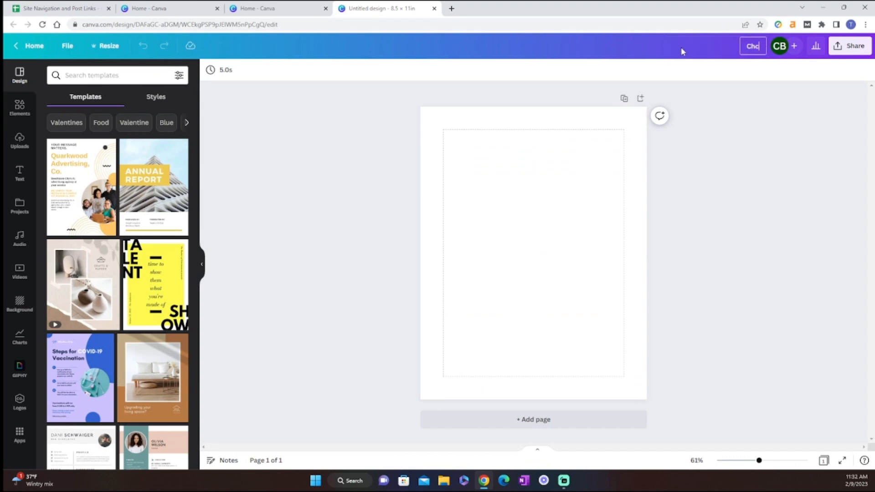
pyautogui.write('kl')
pyautogui.press('BackSpace')
pyautogui.press('BackSpace')
pyautogui.press('BackSpace')
pyautogui.write('ecklist Demo')
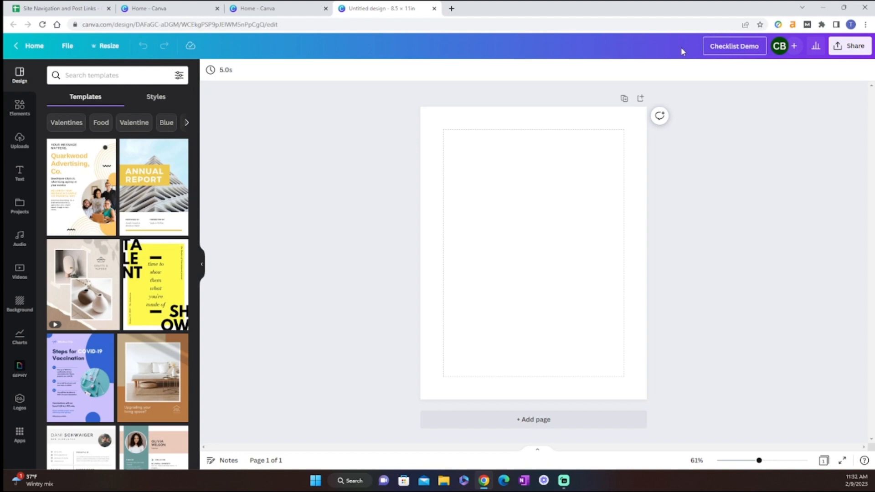
pyautogui.click(710, 127)
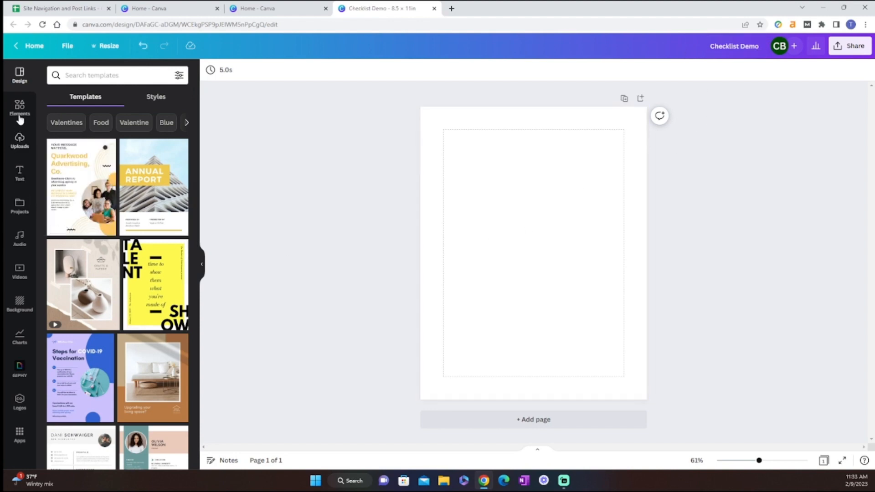
# Step: Add a text box reading "Checklist Title" centred near the upper margin of the page
pyautogui.click(20, 169)
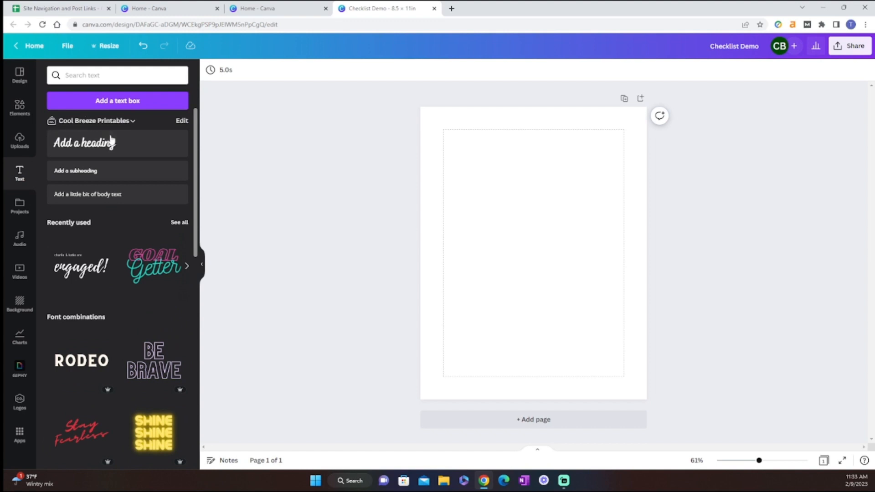
pyautogui.click(110, 101)
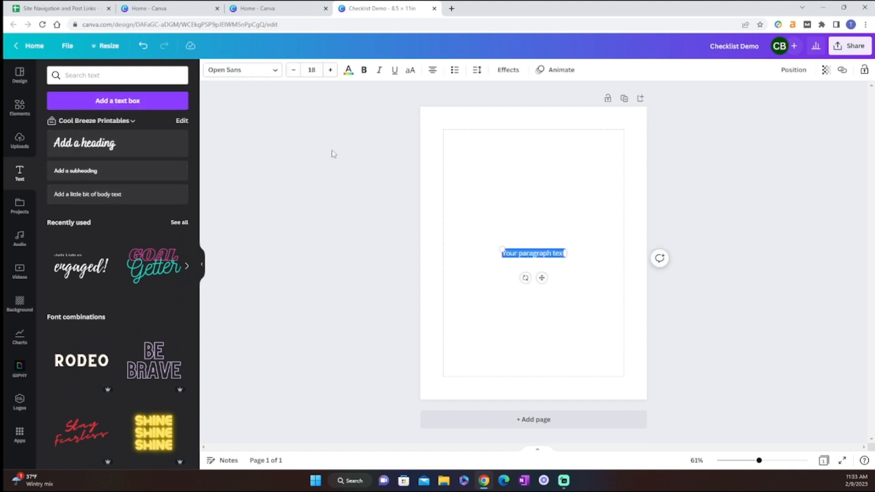
pyautogui.moveTo(542, 278); pyautogui.dragTo(541, 164)
pyautogui.click(534, 139)
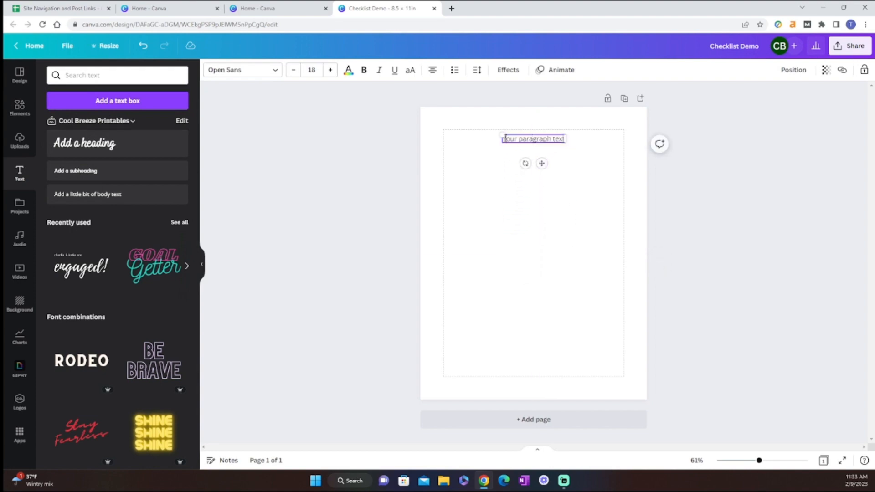
pyautogui.moveTo(506, 136); pyautogui.dragTo(561, 135)
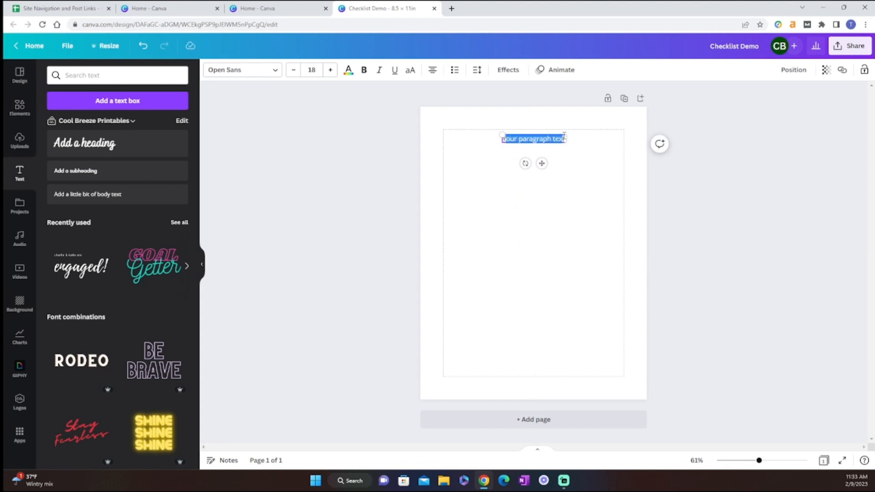
pyautogui.press('BackSpace')
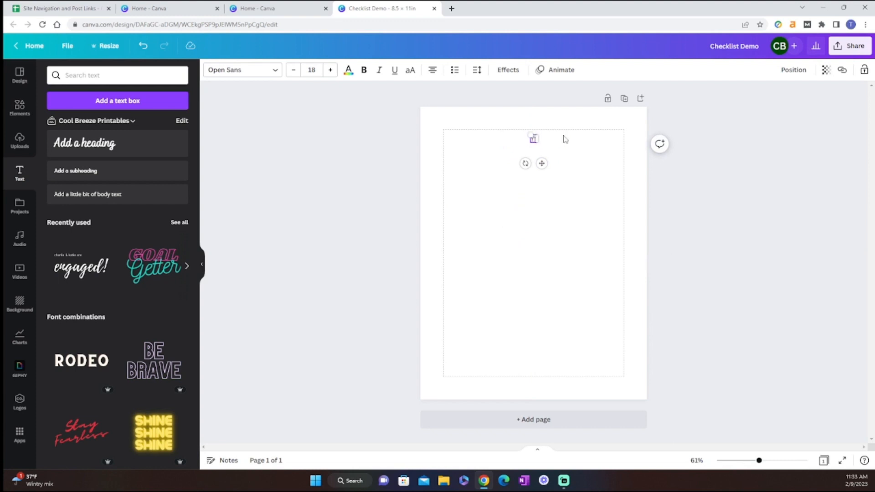
pyautogui.write('Checklist Title')
# Step: Set the checklist title's font size to 28, keeping the Open Sans font
pyautogui.click(331, 69)
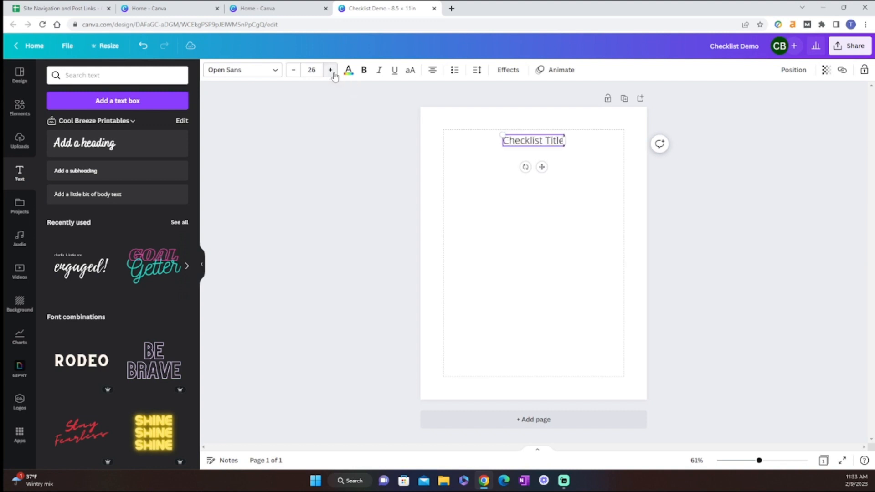
pyautogui.click(263, 72)
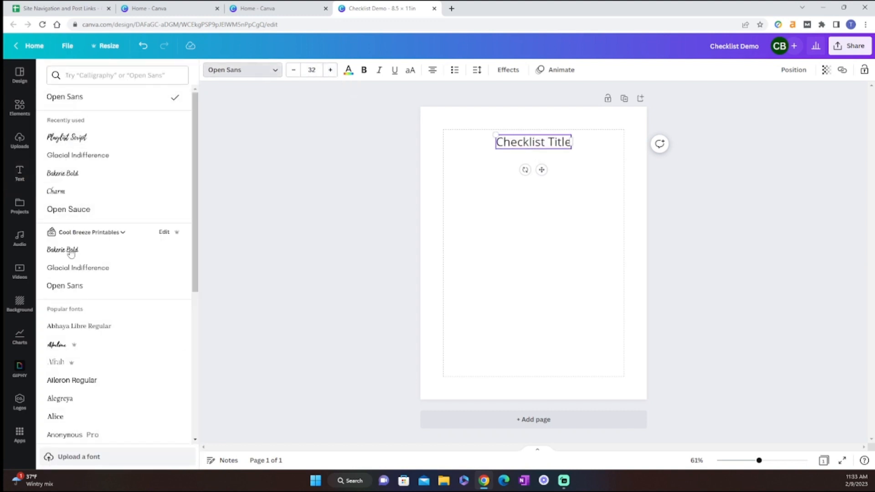
pyautogui.click(314, 121)
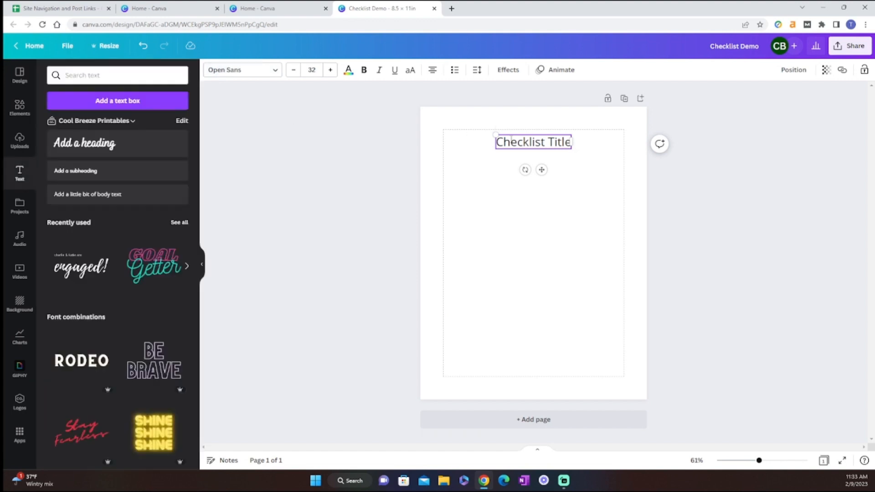
pyautogui.click(293, 71)
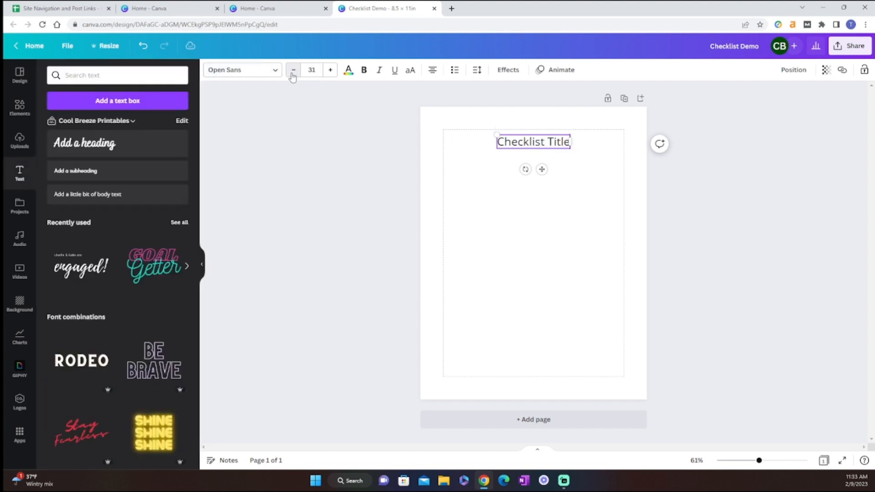
pyautogui.click(293, 71)
pyautogui.click(293, 73)
pyautogui.click(293, 73)
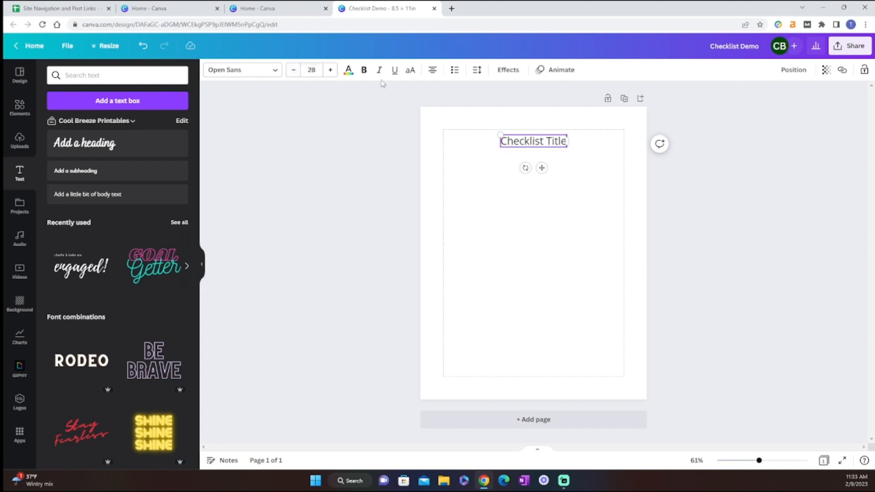
# Step: Make the checklist title bold and move it up against the upper margin line
pyautogui.click(364, 70)
pyautogui.moveTo(501, 142); pyautogui.dragTo(567, 141)
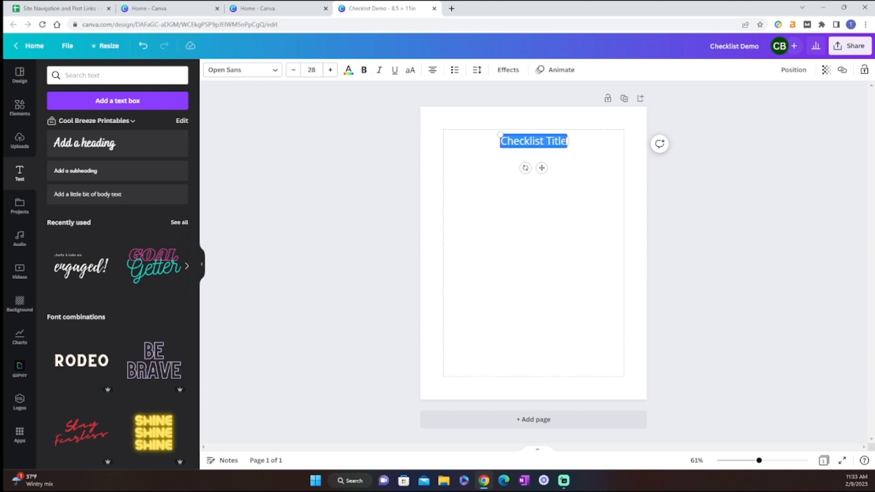
pyautogui.click(364, 70)
pyautogui.click(566, 265)
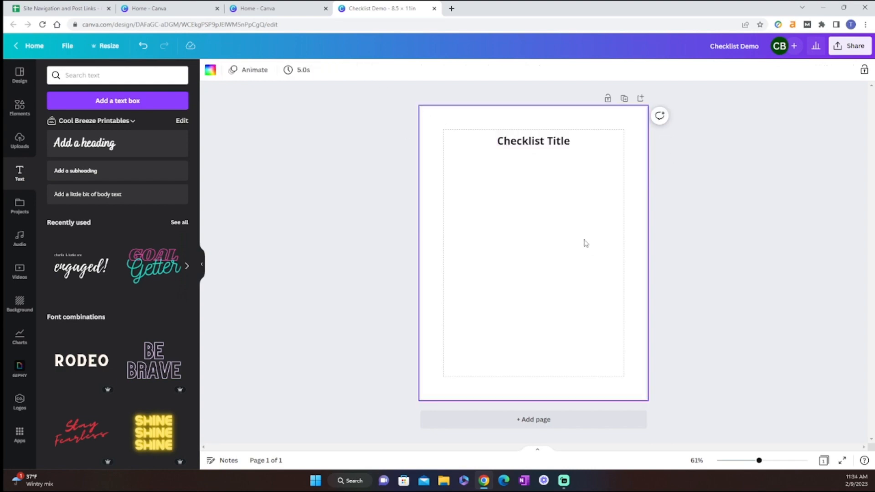
pyautogui.moveTo(527, 147); pyautogui.dragTo(527, 142)
pyautogui.click(667, 310)
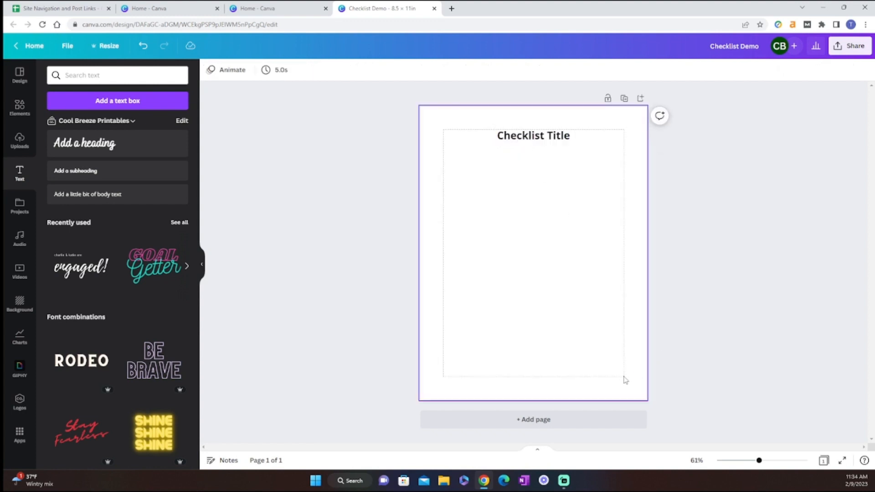
pyautogui.click(490, 315)
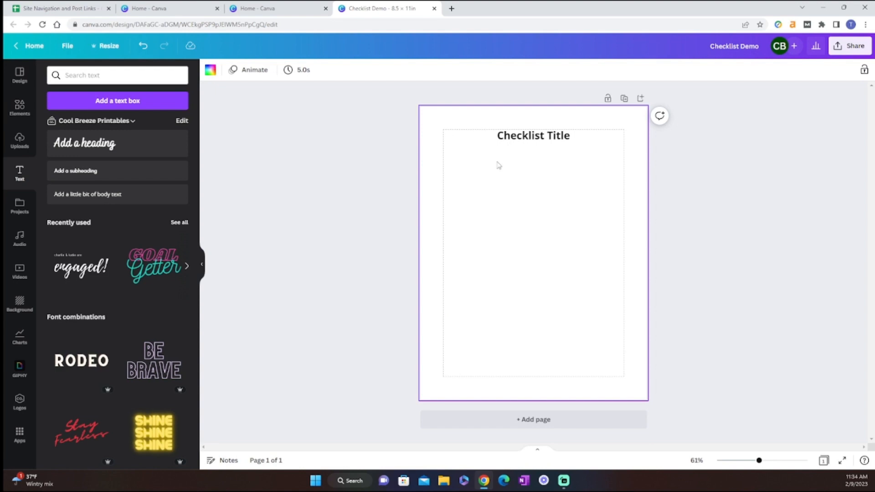
pyautogui.click(781, 204)
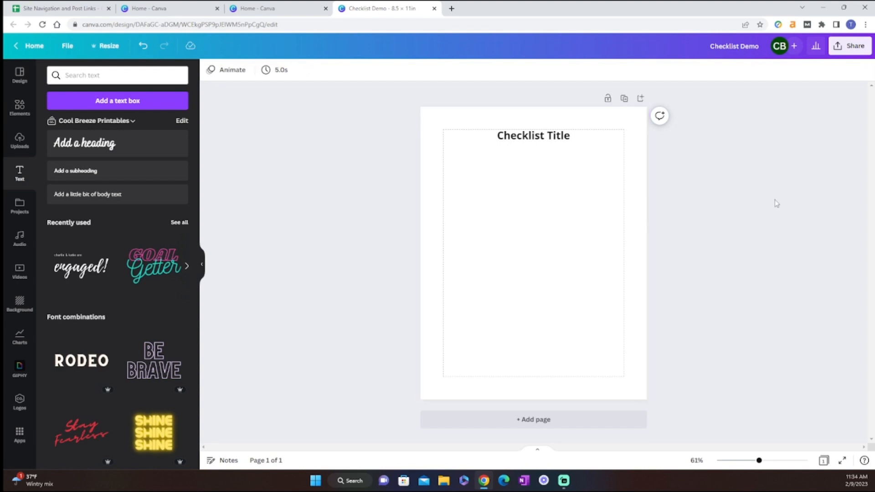
pyautogui.click(437, 131)
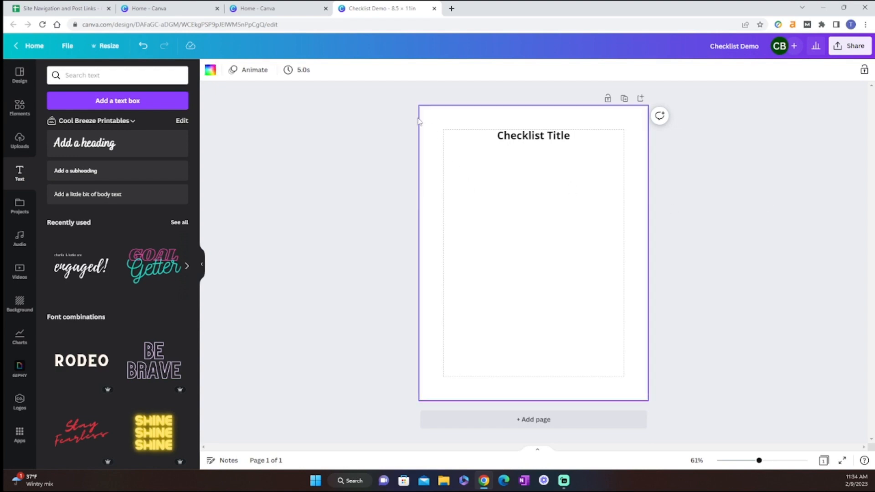
# Step: Turn the page's margin display off and back on
pyautogui.click(73, 47)
pyautogui.moveTo(94, 151)
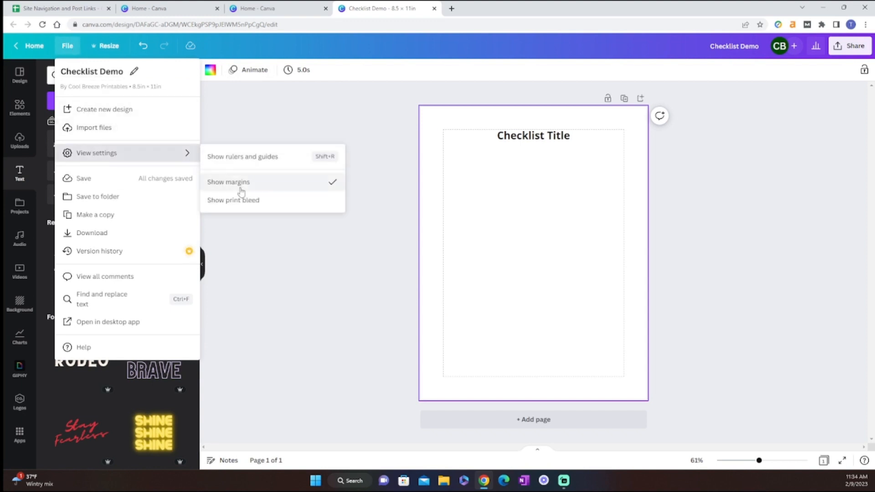
pyautogui.click(311, 183)
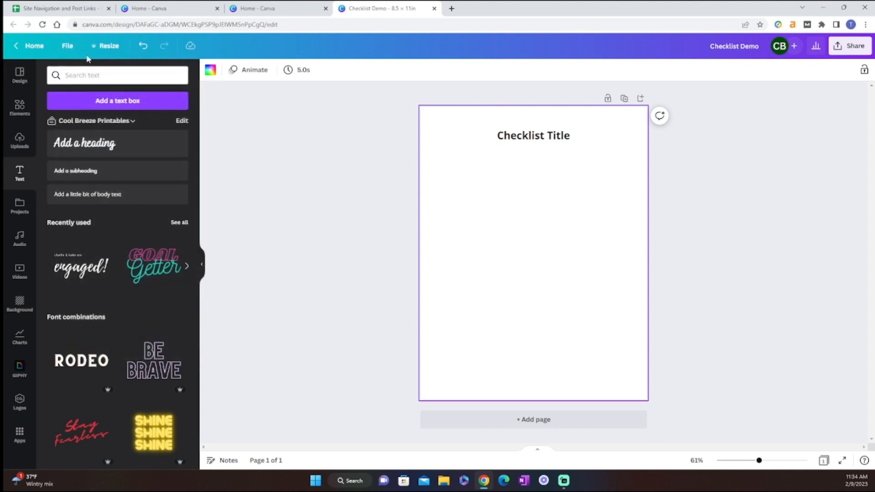
pyautogui.click(67, 46)
pyautogui.moveTo(147, 159)
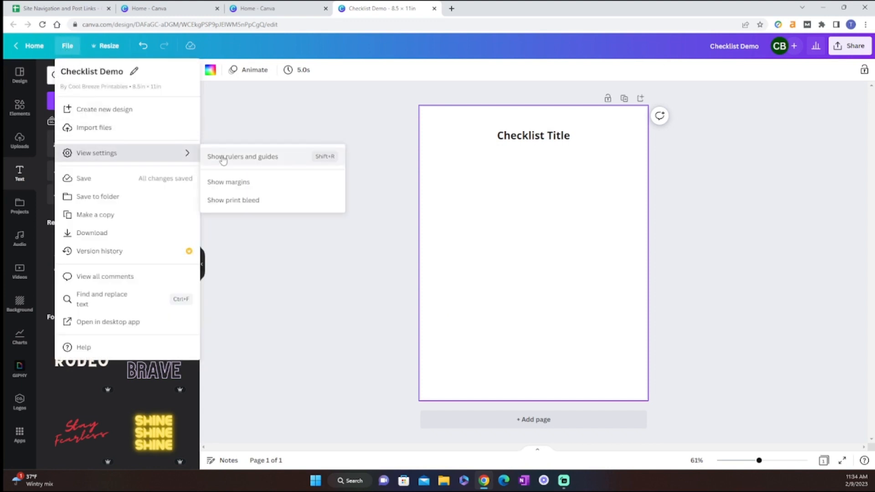
pyautogui.click(234, 183)
# Step: Show the rulers and guides around the page
pyautogui.click(67, 46)
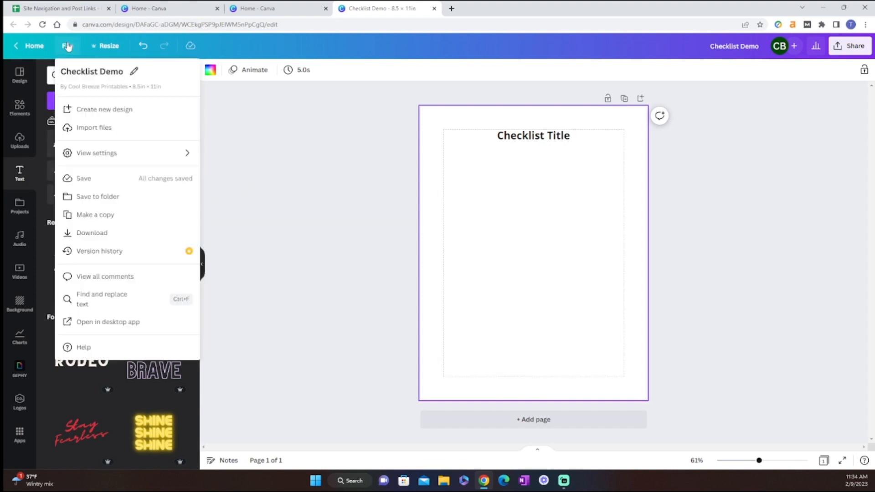
pyautogui.moveTo(98, 153)
pyautogui.click(219, 156)
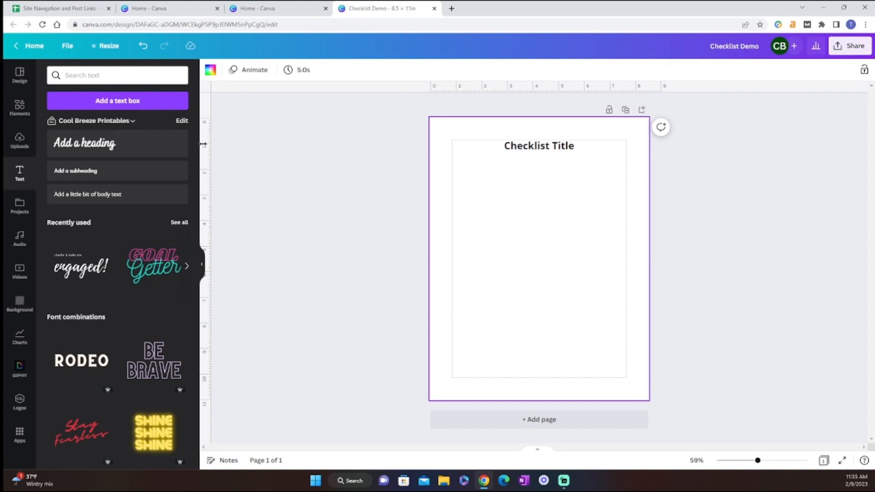
# Step: Pull a vertical guide out to about 0.49 in on the horizontal ruler and remove it again
pyautogui.moveTo(213, 143); pyautogui.dragTo(444, 143)
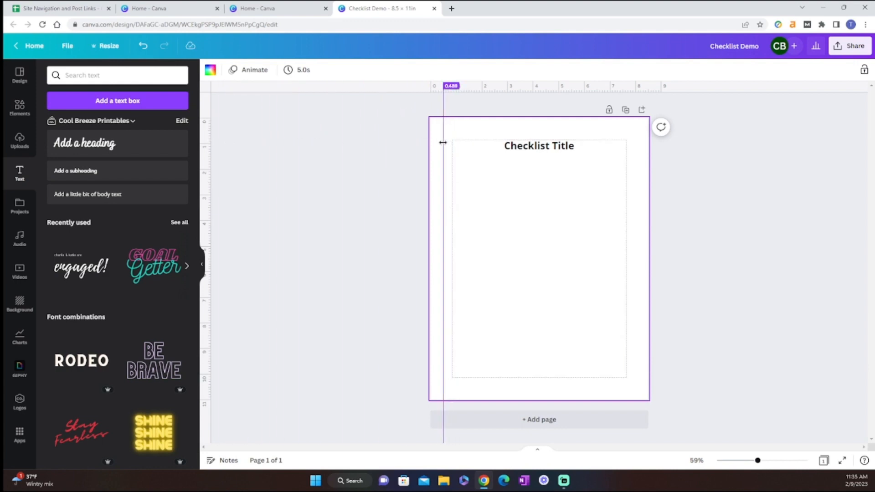
pyautogui.moveTo(442, 142); pyautogui.dragTo(196, 179)
pyautogui.click(294, 193)
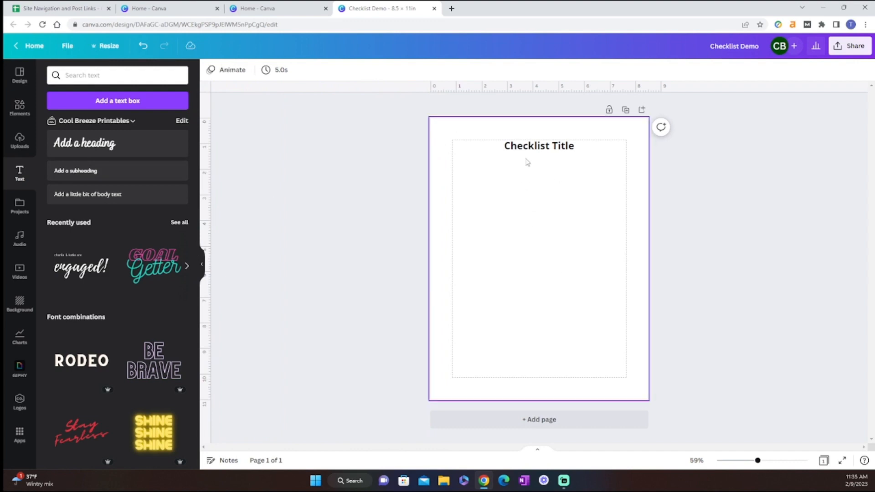
# Step: Add a body text box and centre it directly below the checklist title
pyautogui.click(77, 106)
pyautogui.moveTo(549, 282); pyautogui.dragTo(551, 186)
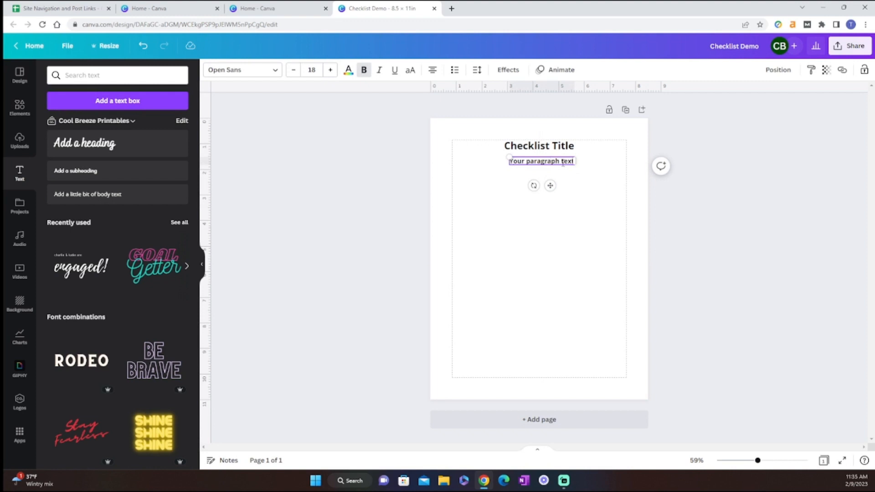
pyautogui.click(589, 193)
pyautogui.click(549, 161)
pyautogui.moveTo(550, 186); pyautogui.dragTo(548, 184)
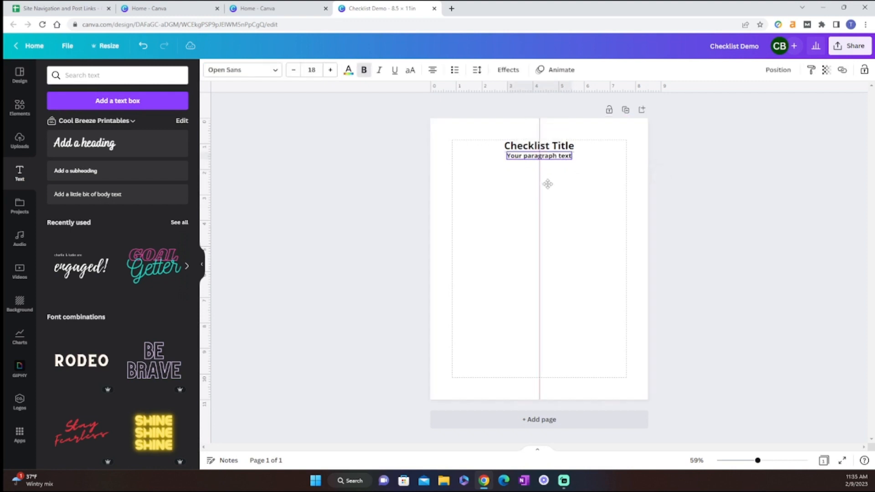
pyautogui.click(580, 308)
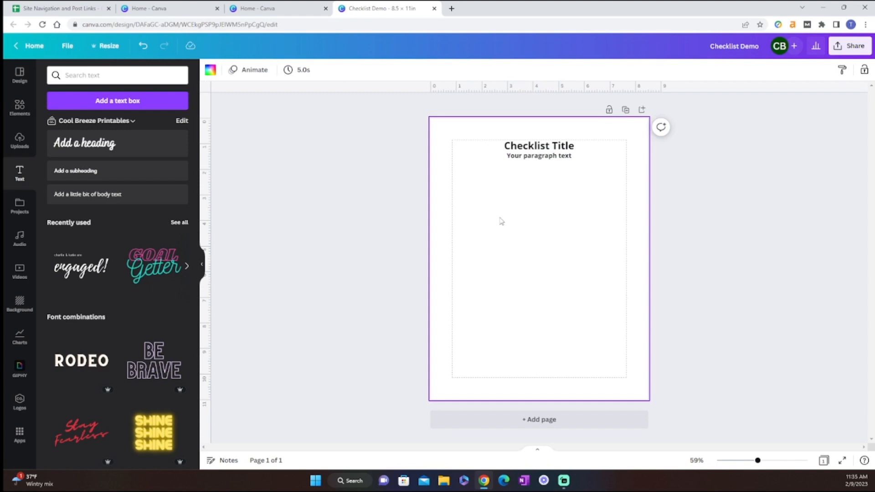
# Step: Search the elements for "square" and add one rounded square outline graphic to the page, deleting the extra copy
pyautogui.click(26, 115)
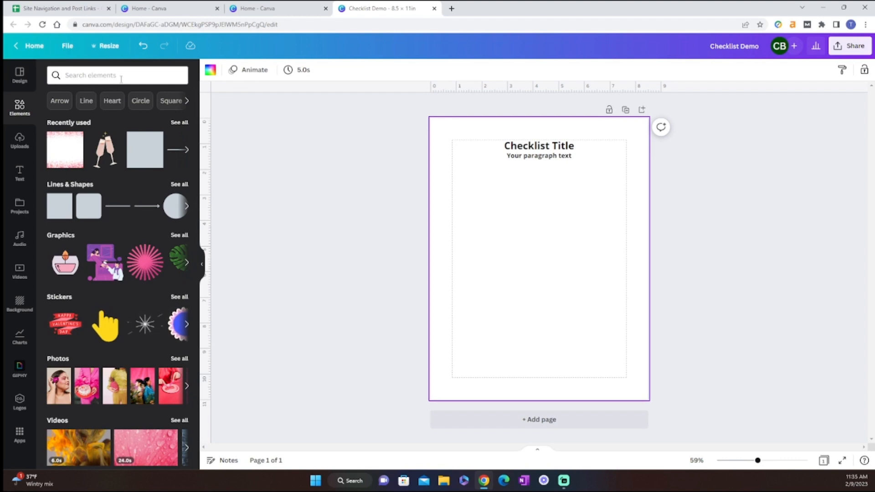
pyautogui.click(142, 78)
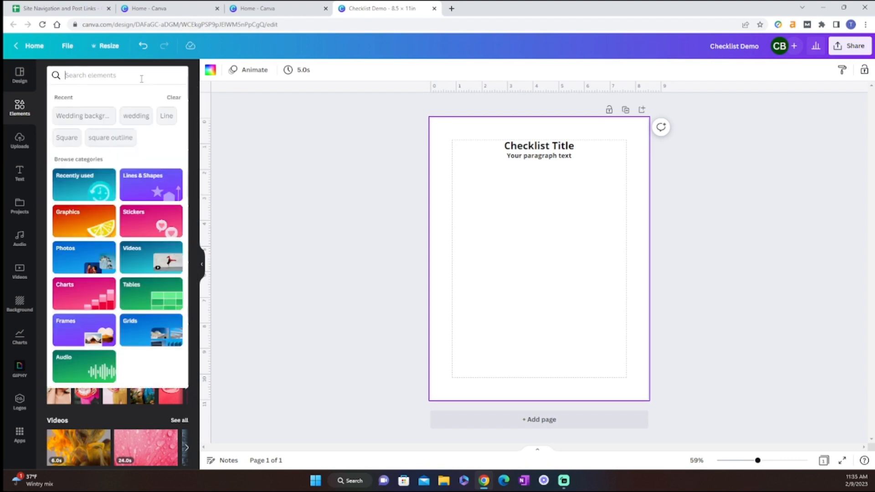
pyautogui.write('square')
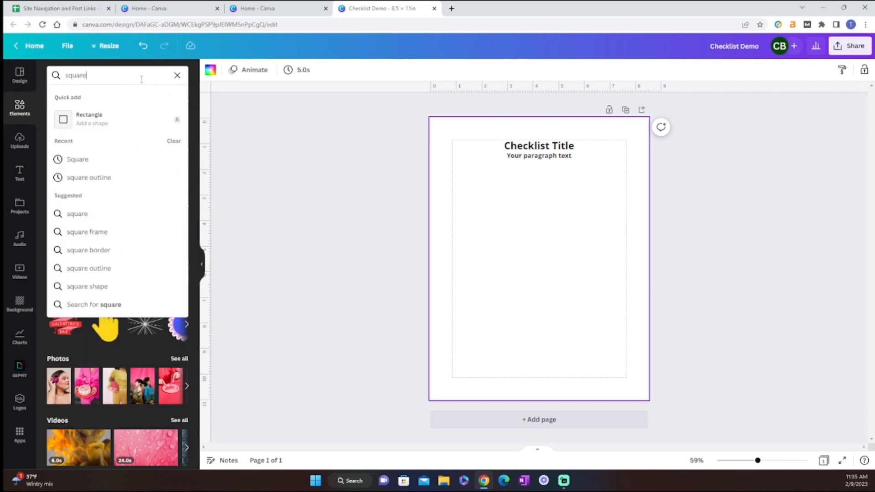
pyautogui.press('Return')
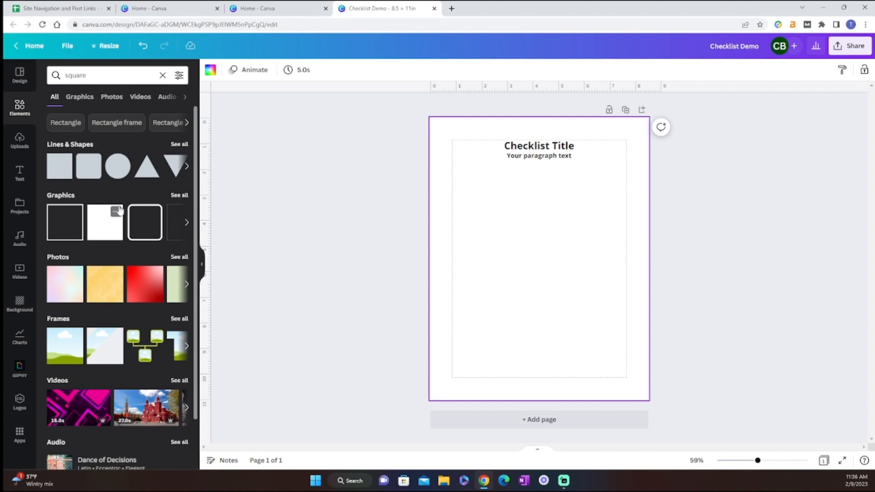
pyautogui.click(141, 223)
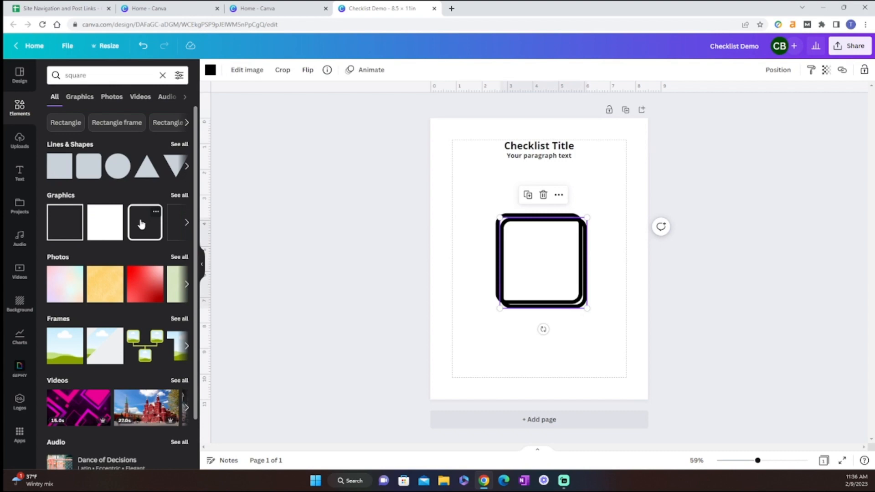
pyautogui.click(543, 194)
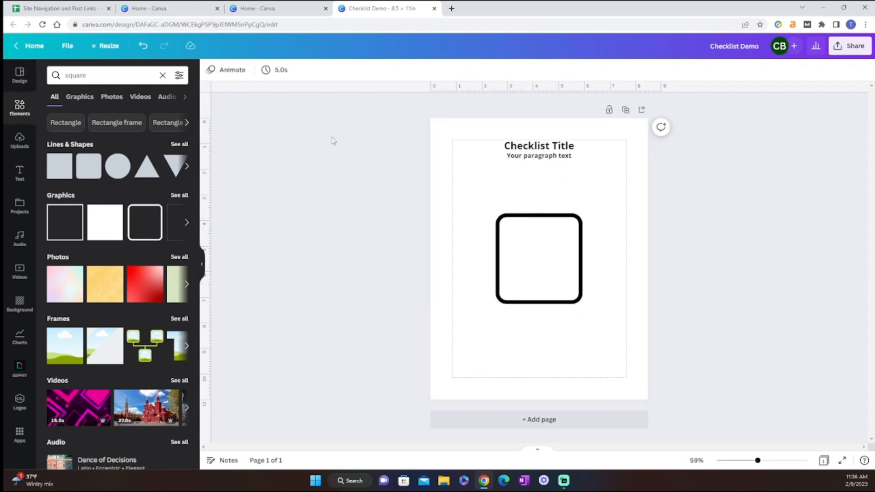
# Step: Shrink the square outline to about 0.5 × 0.5 in and place it against the left margin line below the text
pyautogui.click(520, 266)
pyautogui.moveTo(581, 302); pyautogui.dragTo(500, 237)
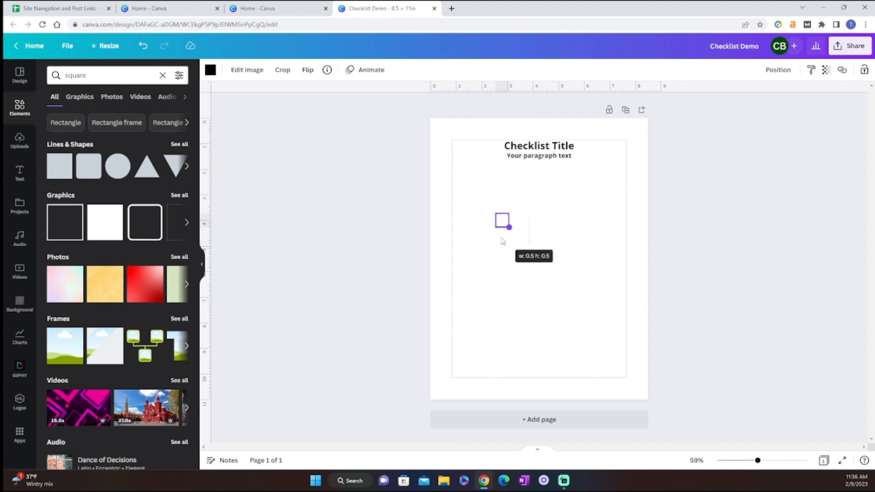
pyautogui.moveTo(503, 241); pyautogui.dragTo(468, 204)
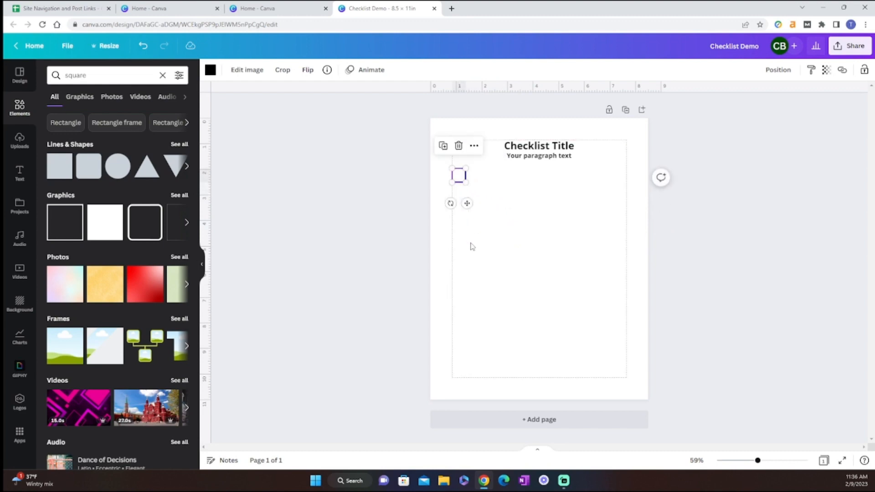
pyautogui.click(473, 247)
# Step: Duplicate the checkbox square and place the copy just below the first, aligned with the left margin line
pyautogui.click(459, 175)
pyautogui.click(445, 150)
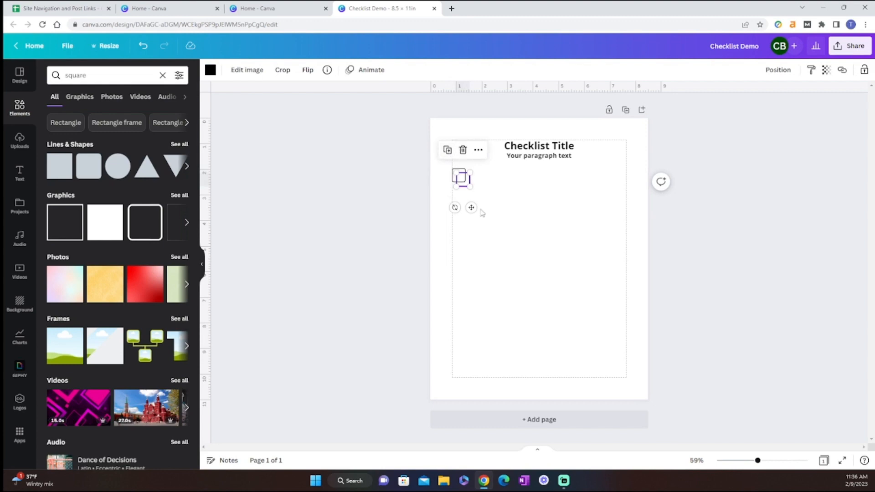
pyautogui.moveTo(471, 208); pyautogui.dragTo(467, 224)
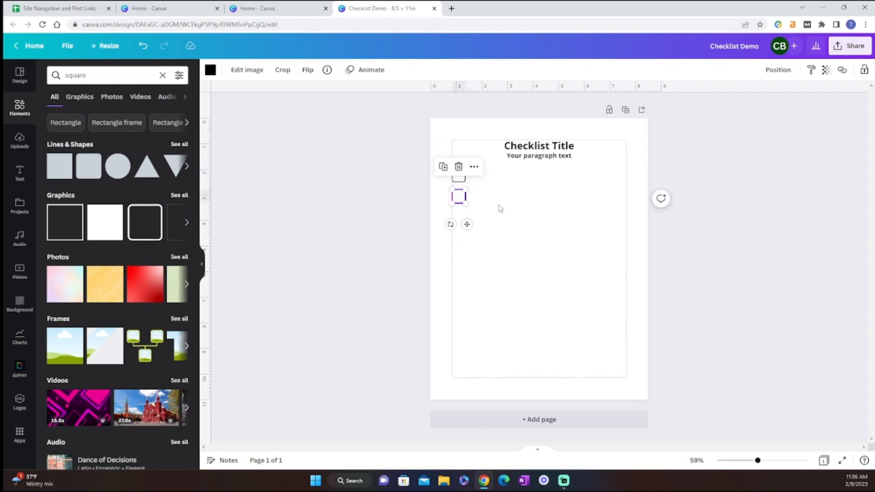
# Step: Keep duplicating the checkbox at the same spacing until a column of ten reaches the lower margin
pyautogui.hotkey('ctrl', 'd')
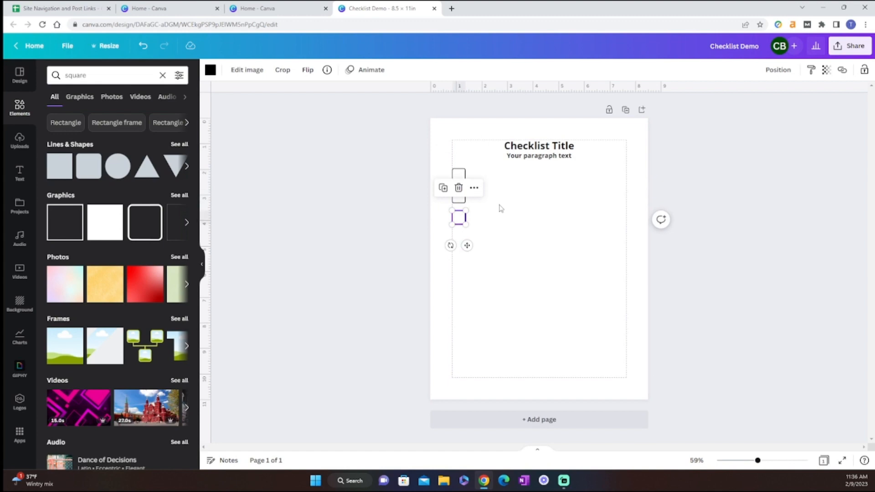
pyautogui.hotkey('ctrl', 'd')
pyautogui.hotkey('ctrl', 'd')
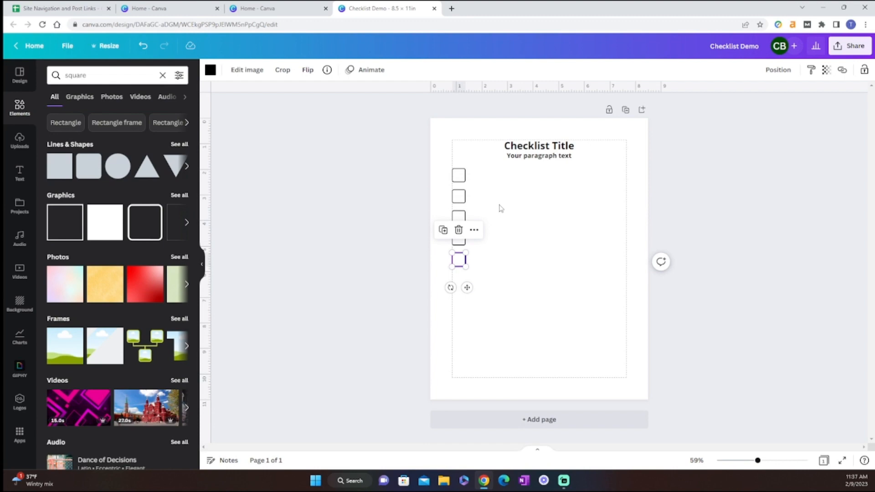
pyautogui.hotkey('ctrl', 'd')
pyautogui.hotkey('ctrl', 'd')
pyautogui.hotkey('ctrl', 'd')
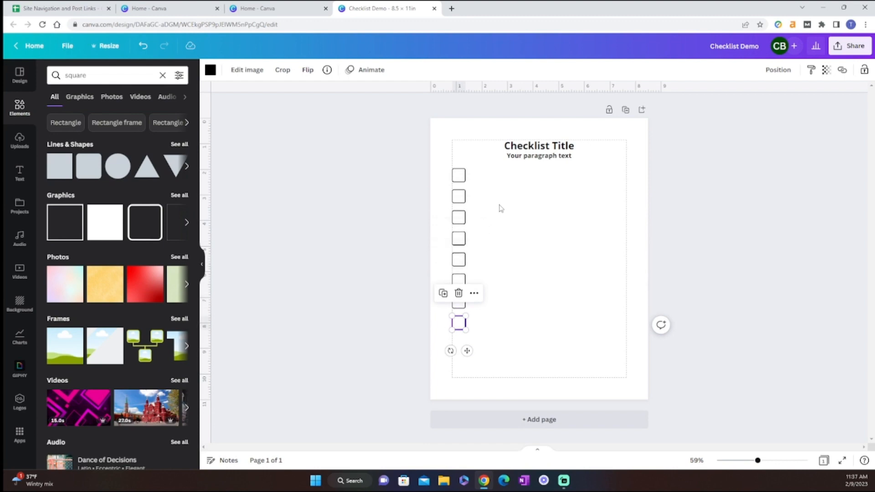
pyautogui.hotkey('ctrl', 'd')
pyautogui.hotkey('ctrl', 'd')
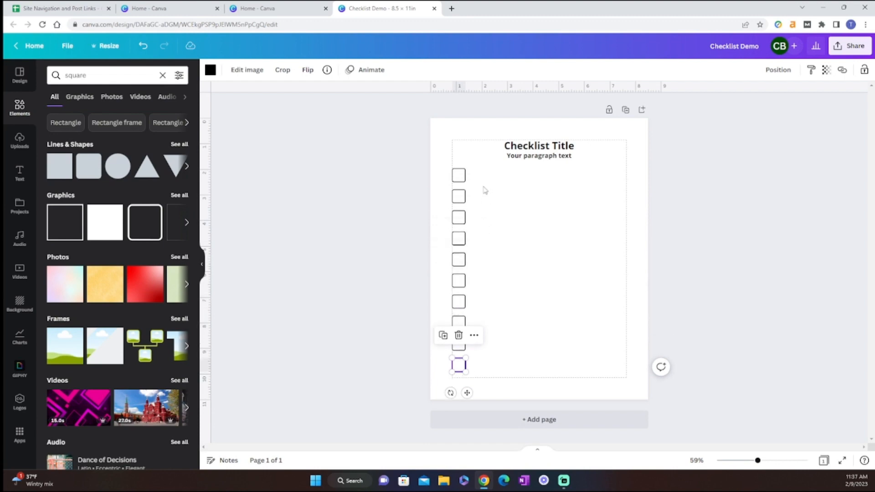
pyautogui.click(505, 246)
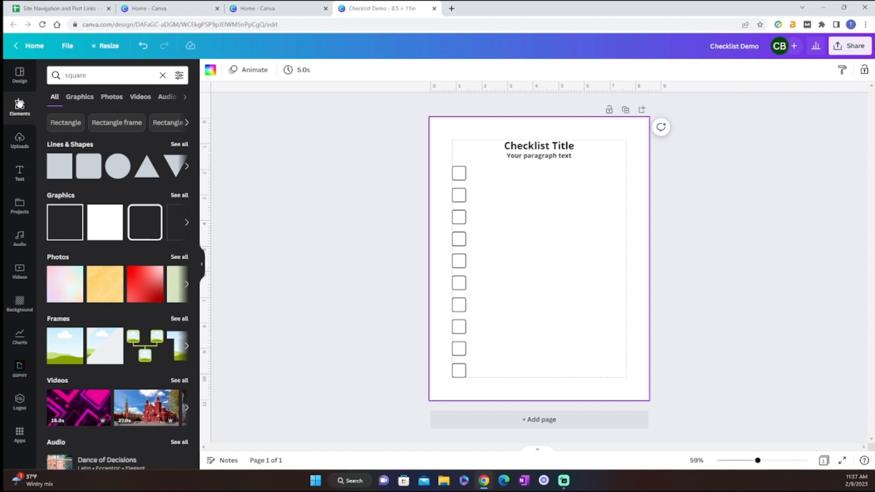
pyautogui.click(182, 144)
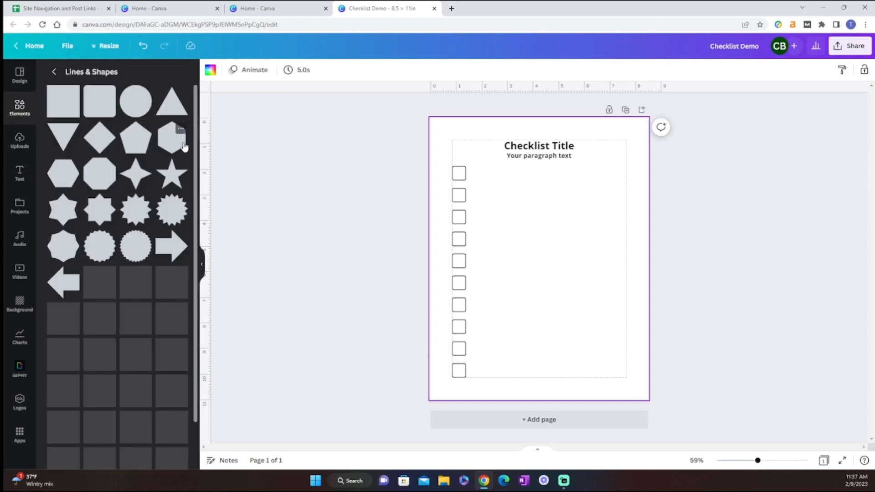
pyautogui.scroll(-2, 145, 203)
pyautogui.scroll(2, 145, 200)
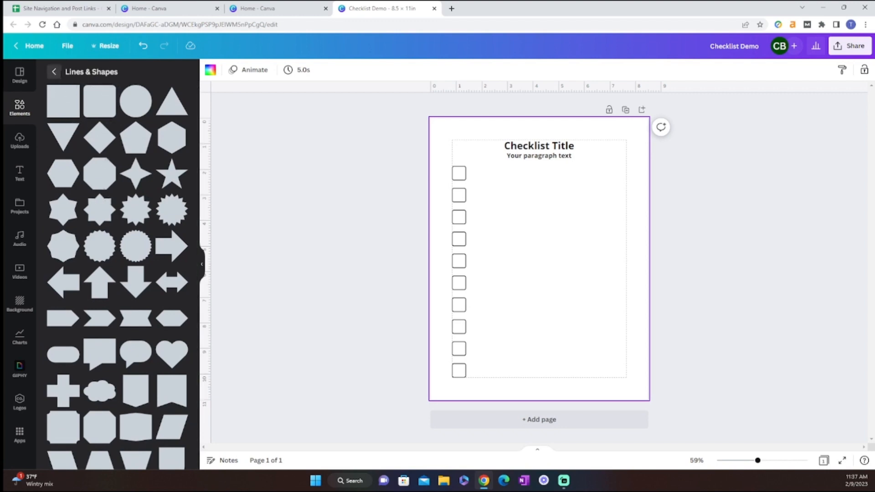
pyautogui.click(54, 71)
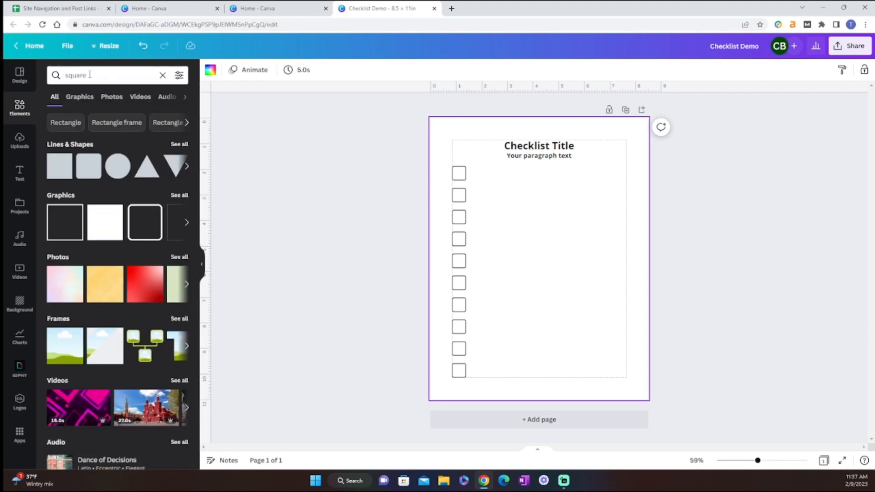
# Step: Add a plain solid line and stretch it from beside the first checkbox to the right margin line
pyautogui.click(163, 76)
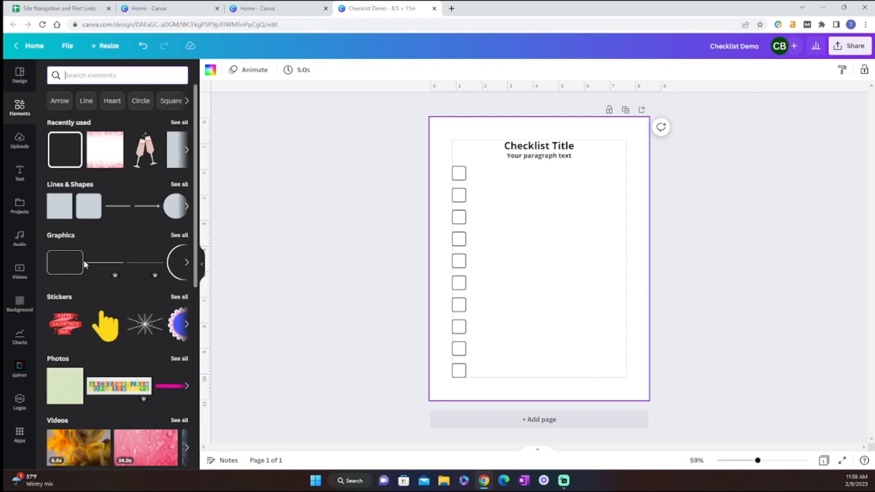
pyautogui.click(179, 184)
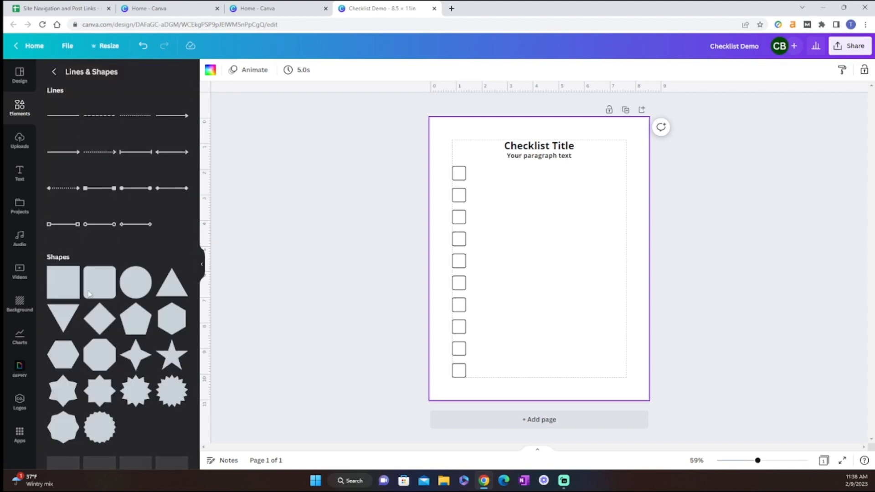
pyautogui.click(58, 117)
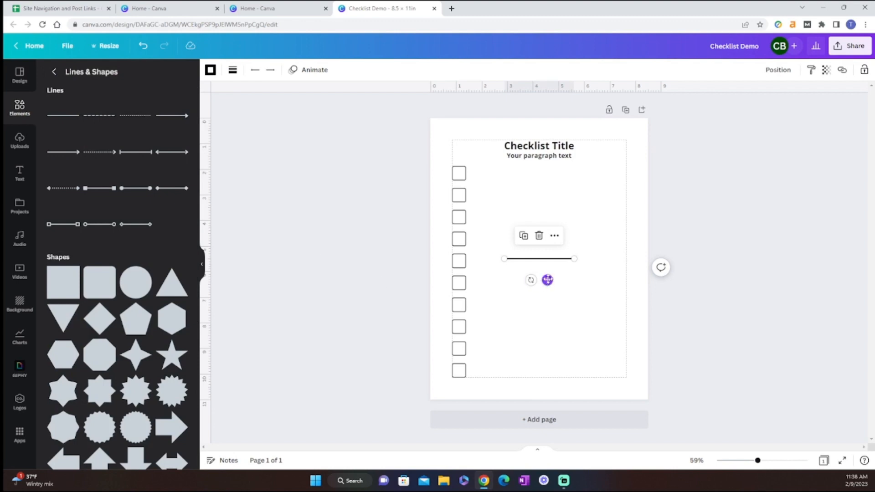
pyautogui.moveTo(548, 280); pyautogui.dragTo(625, 186)
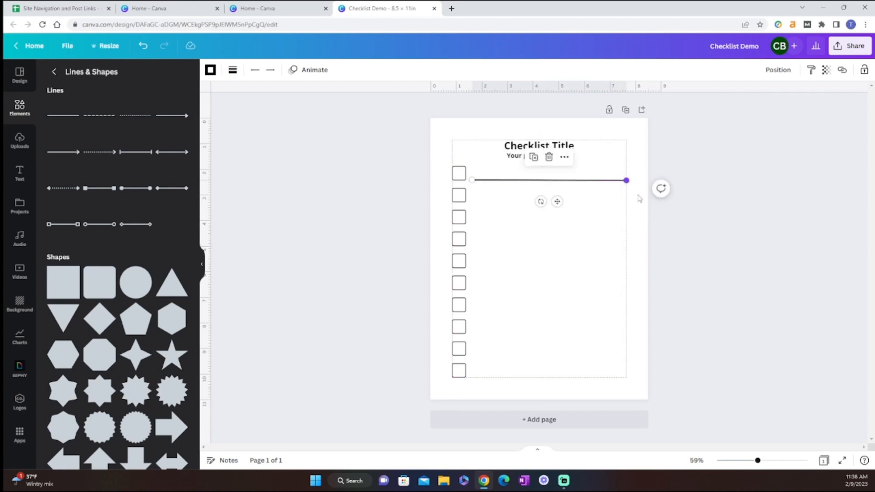
pyautogui.click(701, 279)
# Step: Set the weight of the line beside the first checkbox to 2
pyautogui.click(498, 181)
pyautogui.click(233, 69)
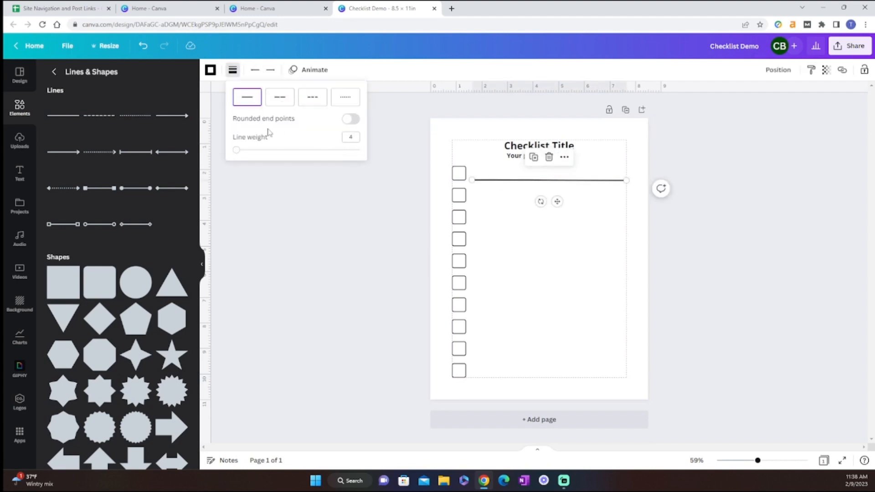
pyautogui.click(351, 137)
pyautogui.press('Return')
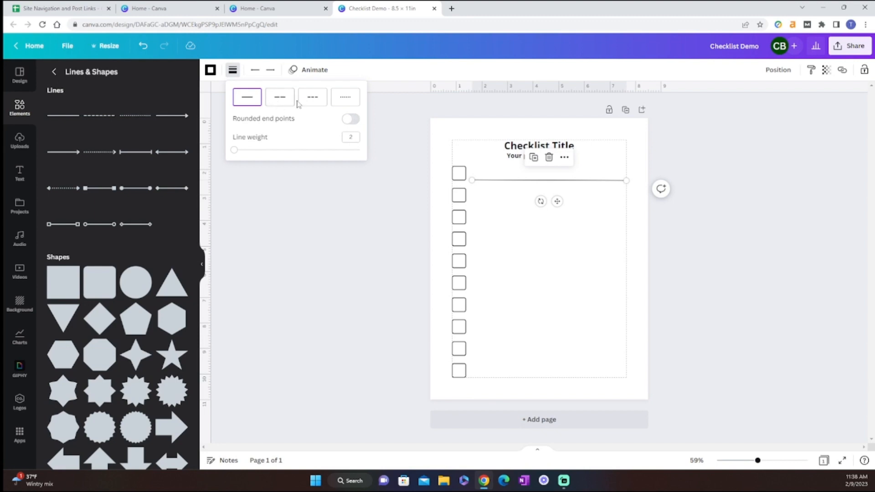
# Step: Try two dashed styles on the line and switch it back to solid
pyautogui.click(284, 106)
pyautogui.click(313, 102)
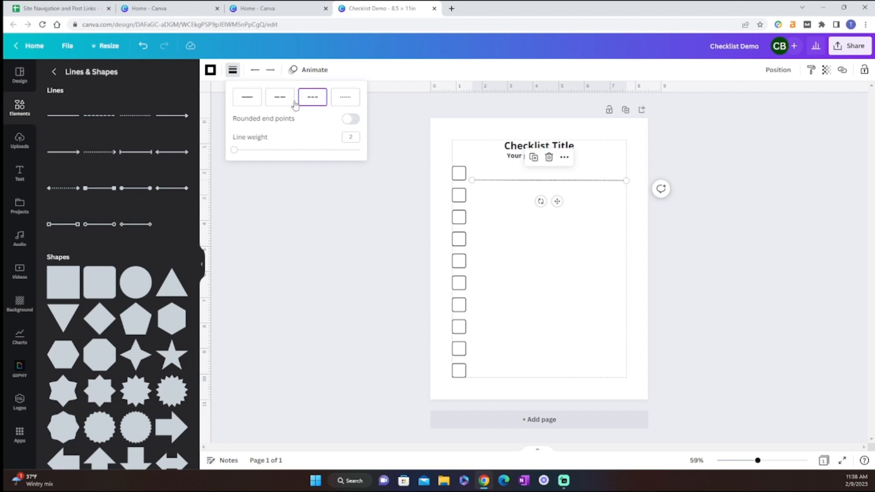
pyautogui.click(256, 102)
pyautogui.click(700, 302)
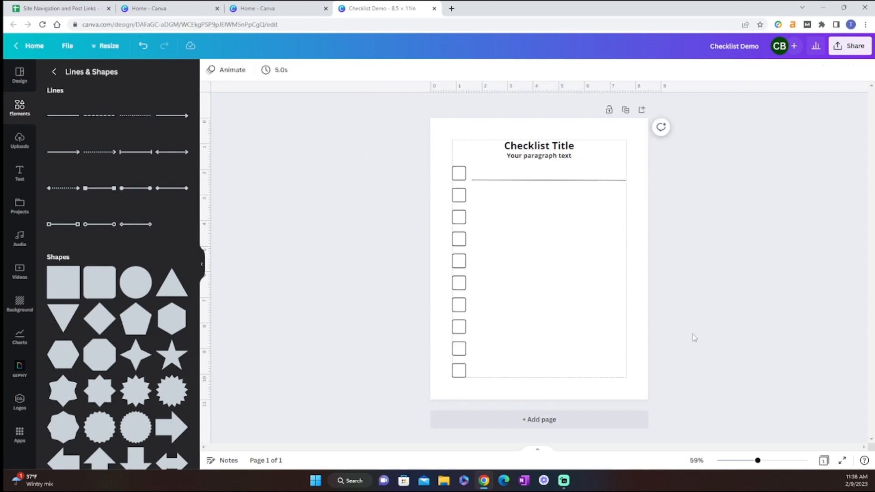
# Step: Duplicate the line and align the copy beside the lower part of the second checkbox, ending at the right margin line
pyautogui.click(501, 180)
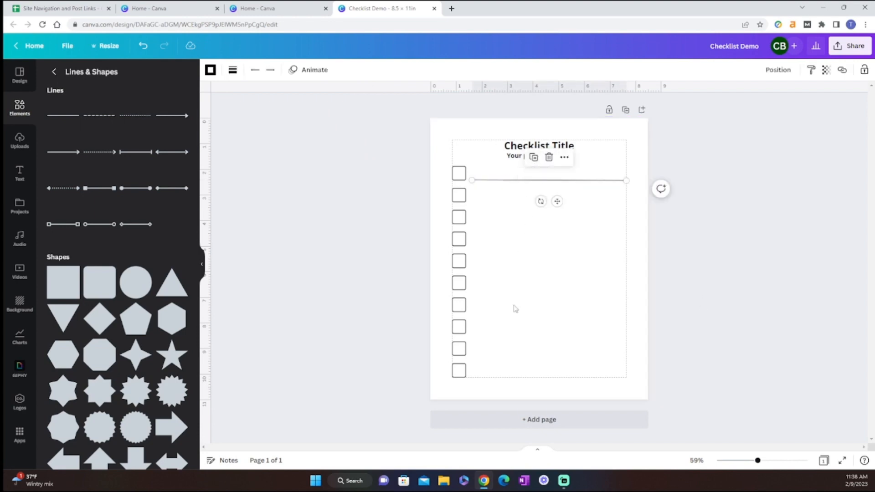
pyautogui.click(533, 157)
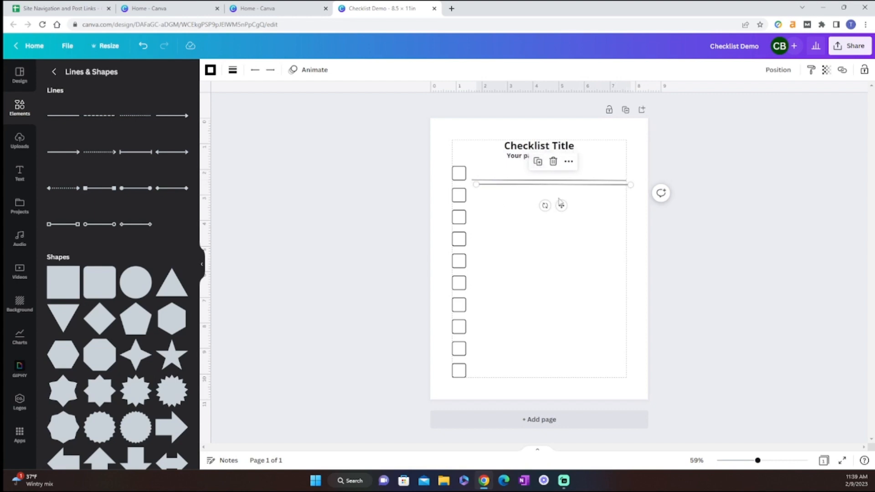
pyautogui.moveTo(561, 206); pyautogui.dragTo(564, 224)
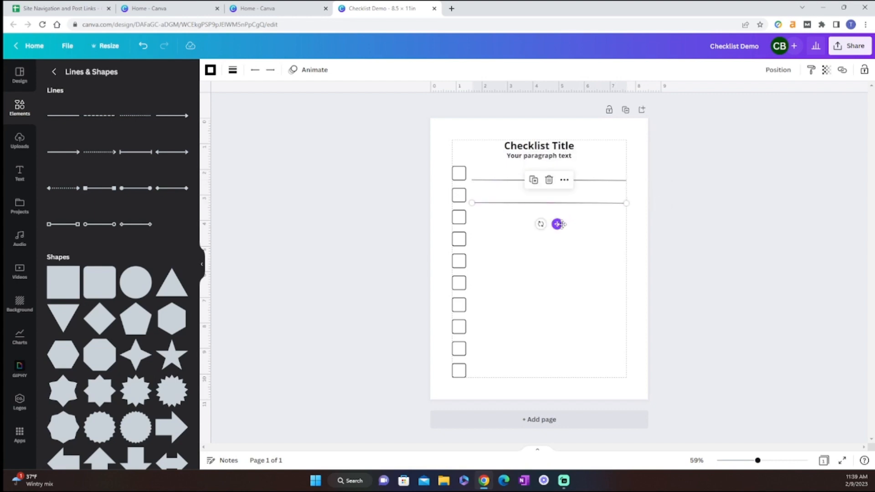
pyautogui.click(681, 252)
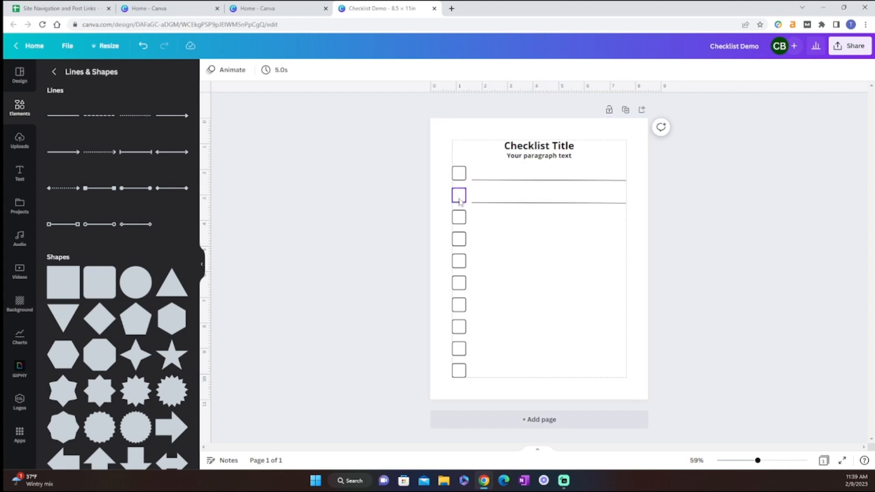
pyautogui.click(508, 203)
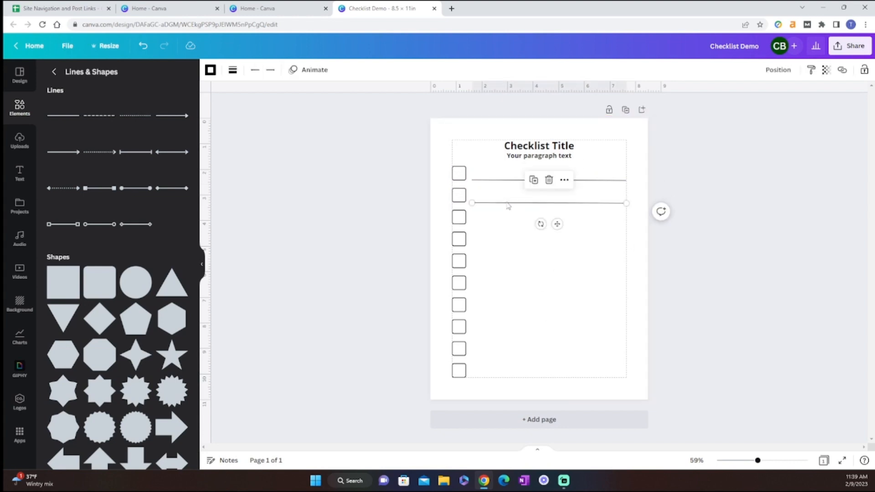
pyautogui.moveTo(558, 224); pyautogui.dragTo(560, 224)
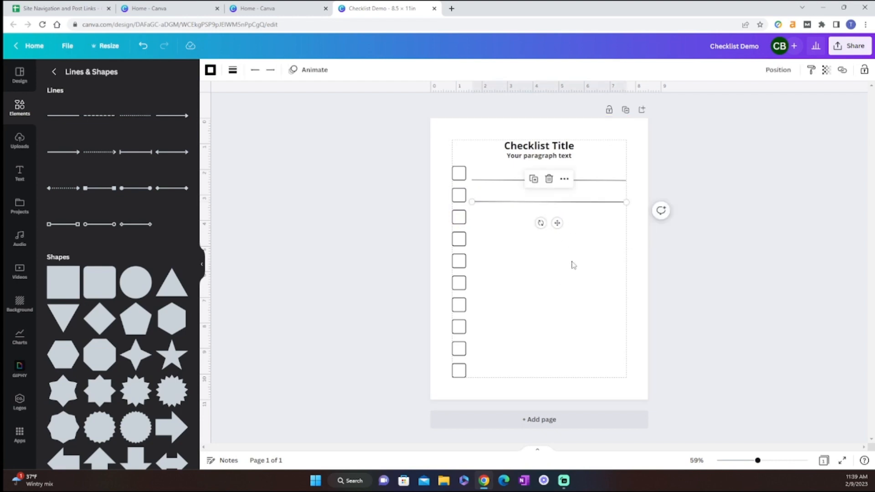
# Step: Duplicate the second writing line until there are ten lines, one for each checkbox
pyautogui.hotkey('ctrl', 'd')
pyautogui.hotkey('ctrl', 'd')
pyautogui.hotkey('ctrl', 'd')
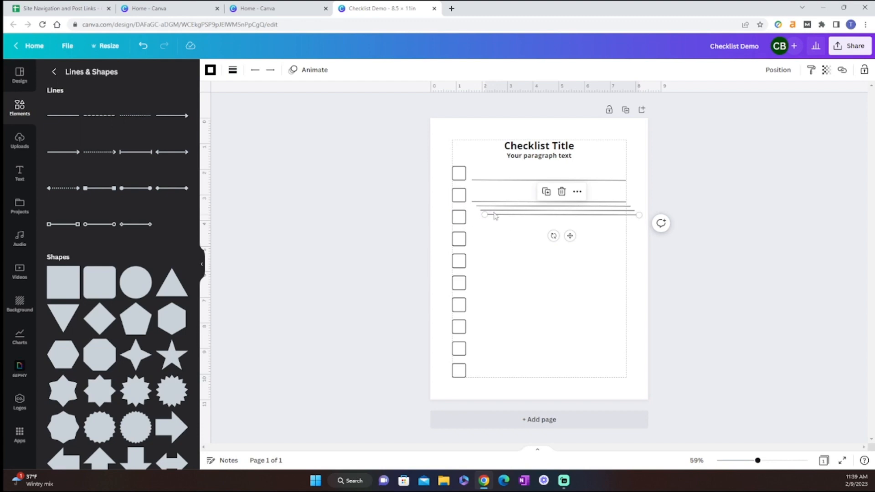
pyautogui.hotkey('ctrl', 'd')
pyautogui.hotkey('ctrl', 'd')
pyautogui.hotkey('ctrl', 'd')
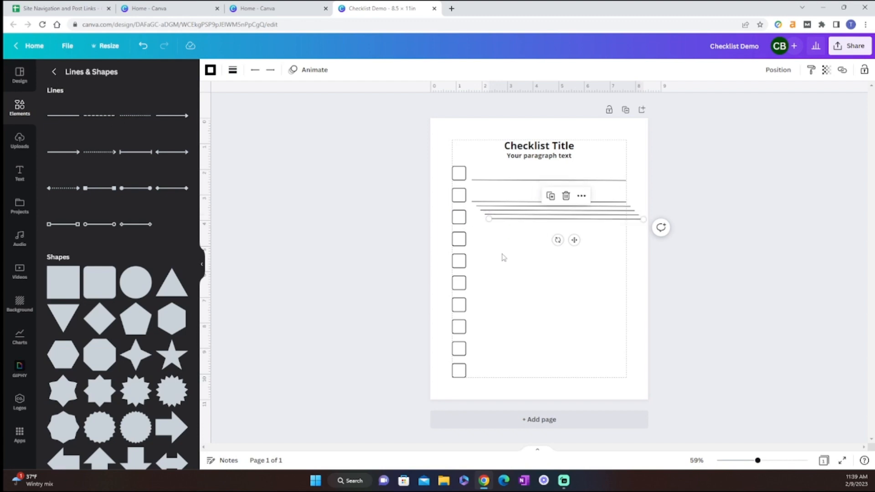
pyautogui.hotkey('ctrl', 'd')
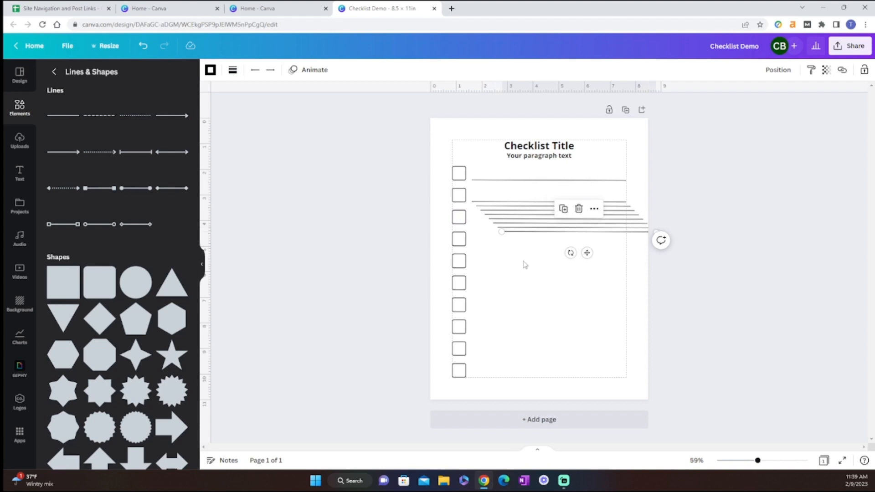
pyautogui.hotkey('ctrl', 'd')
pyautogui.click(619, 312)
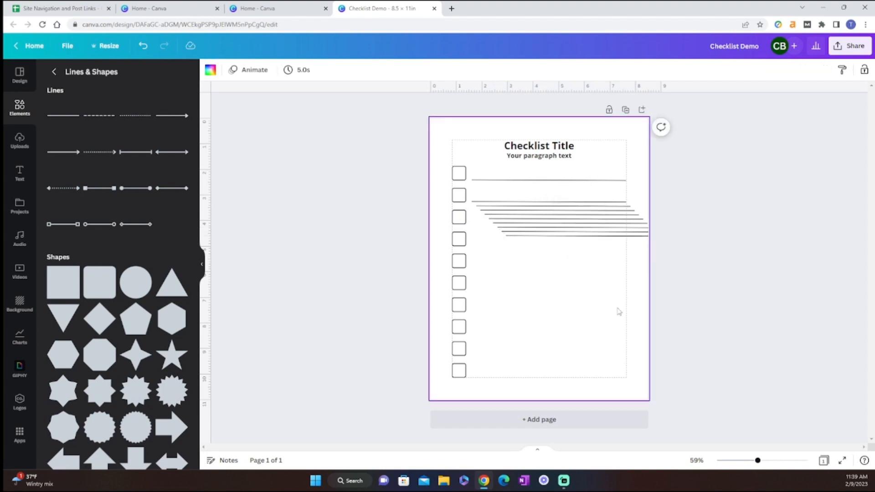
# Step: Move the last line copy beside the lower edge of the bottom checkbox, ending at the right margin line
pyautogui.click(540, 238)
pyautogui.moveTo(594, 258); pyautogui.dragTo(558, 399)
pyautogui.click(663, 386)
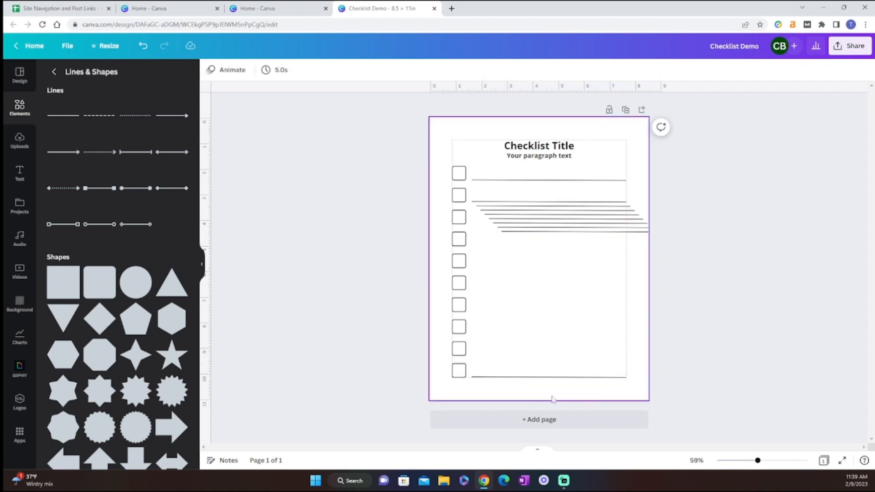
# Step: Select all ten writing lines and tidy them up into an evenly spaced, aligned stack
pyautogui.moveTo(555, 311); pyautogui.dragTo(576, 175)
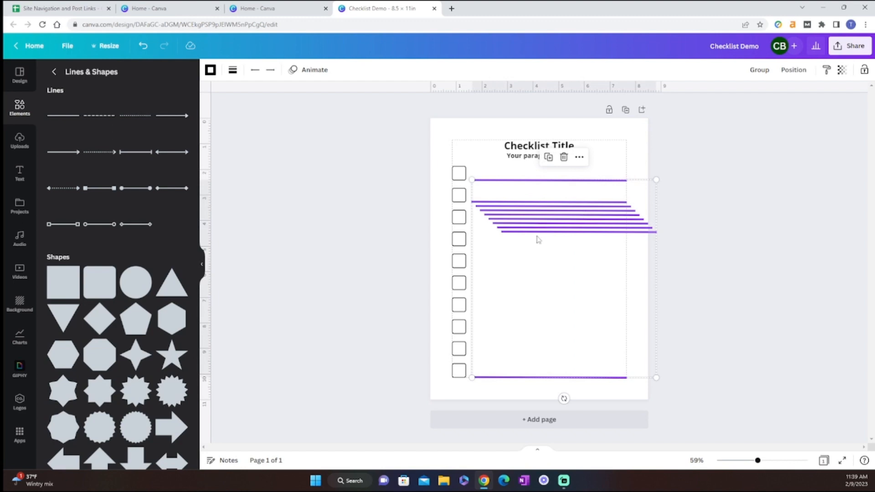
pyautogui.click(793, 72)
pyautogui.click(657, 246)
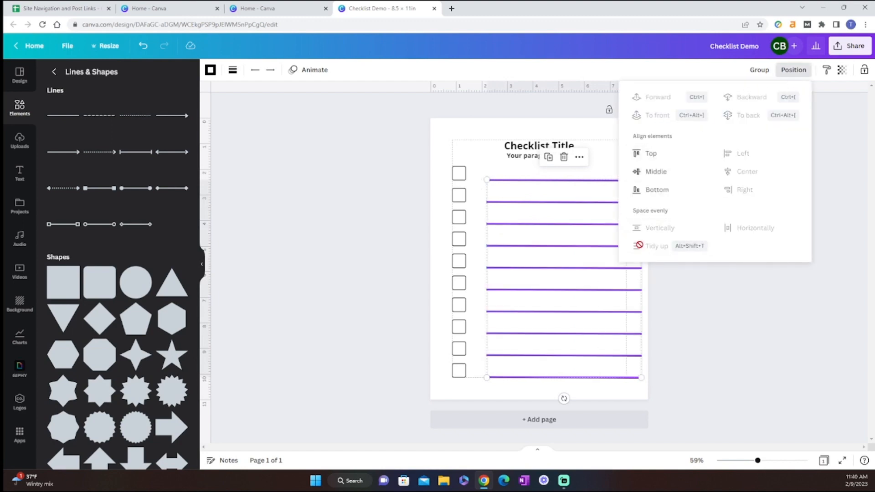
pyautogui.click(594, 306)
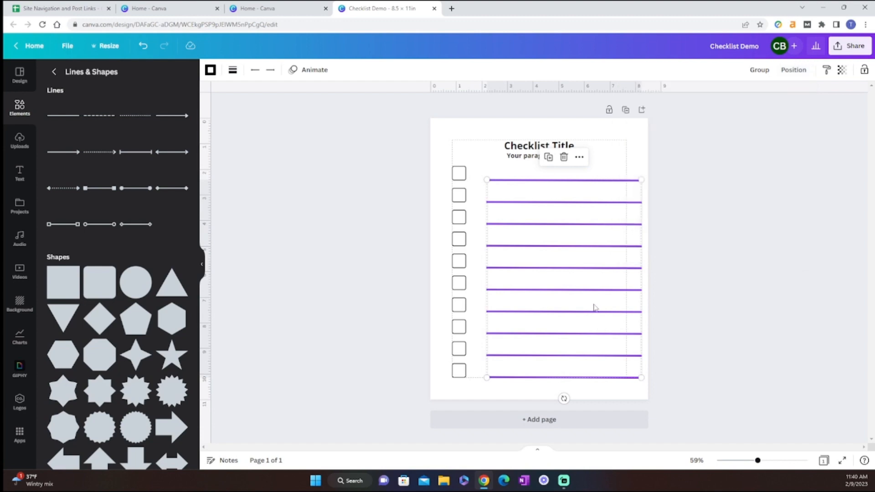
# Step: Shift the stack of writing lines back within the right margin and slightly down beside the checkboxes
pyautogui.moveTo(594, 307); pyautogui.dragTo(580, 303)
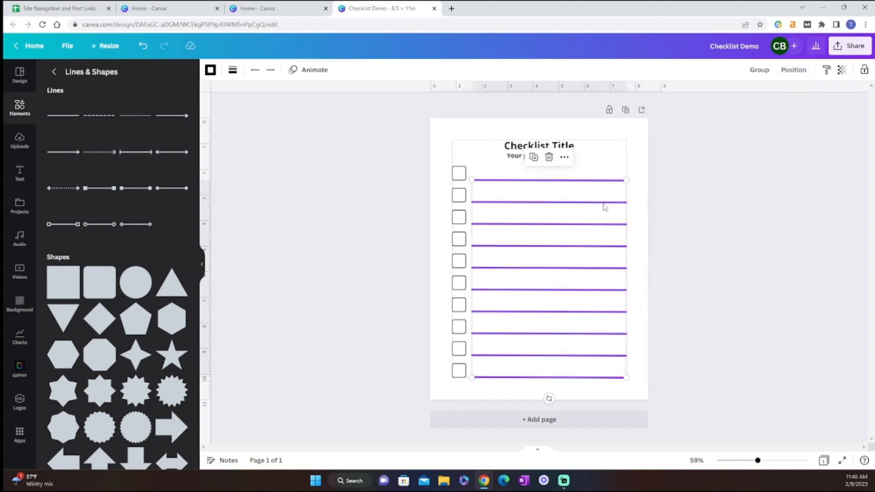
pyautogui.click(579, 190)
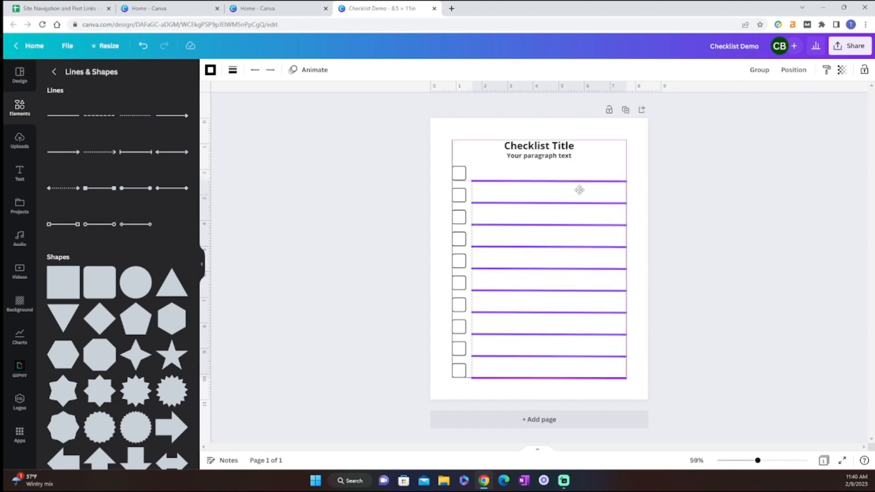
pyautogui.click(751, 332)
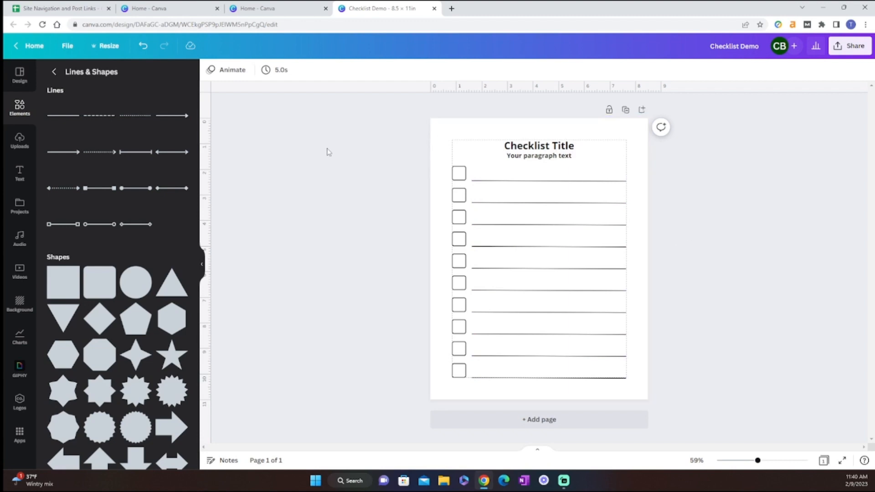
# Step: Replace the title text with "Wedding"
pyautogui.click(529, 147)
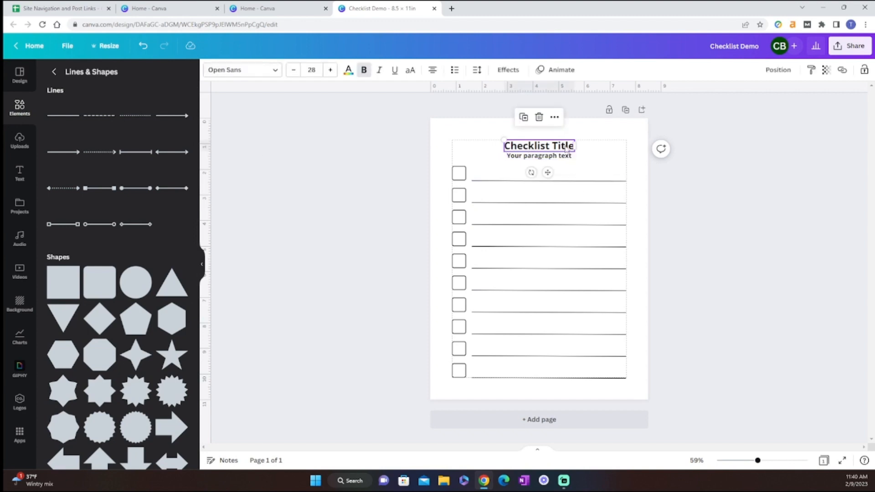
pyautogui.click(386, 162)
pyautogui.click(532, 149)
pyautogui.doubleClick(533, 149)
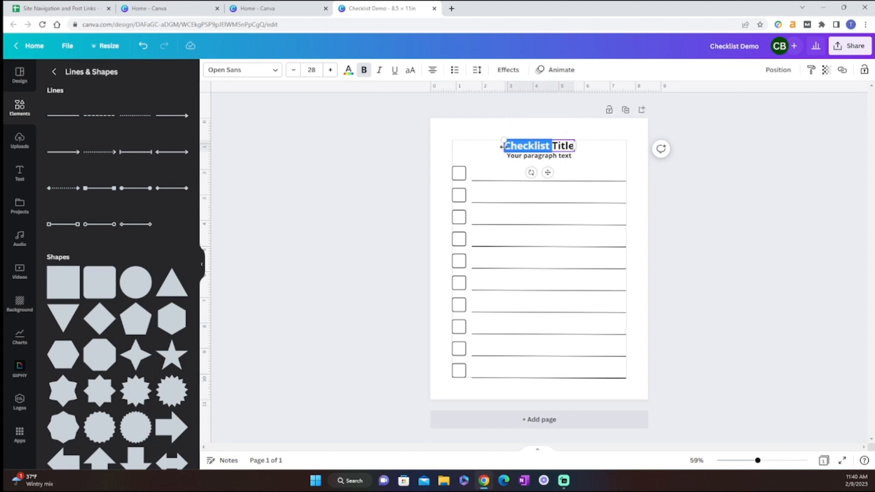
pyautogui.press('Escape')
pyautogui.moveTo(504, 145); pyautogui.dragTo(575, 146)
pyautogui.write('Wedding')
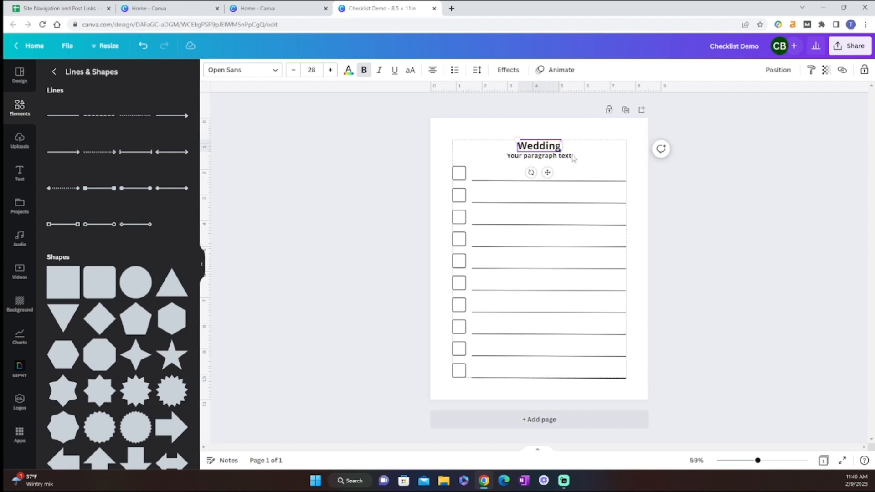
# Step: Replace the paragraph text below the title with "Checklist"
pyautogui.click(574, 158)
pyautogui.moveTo(506, 156); pyautogui.dragTo(573, 156)
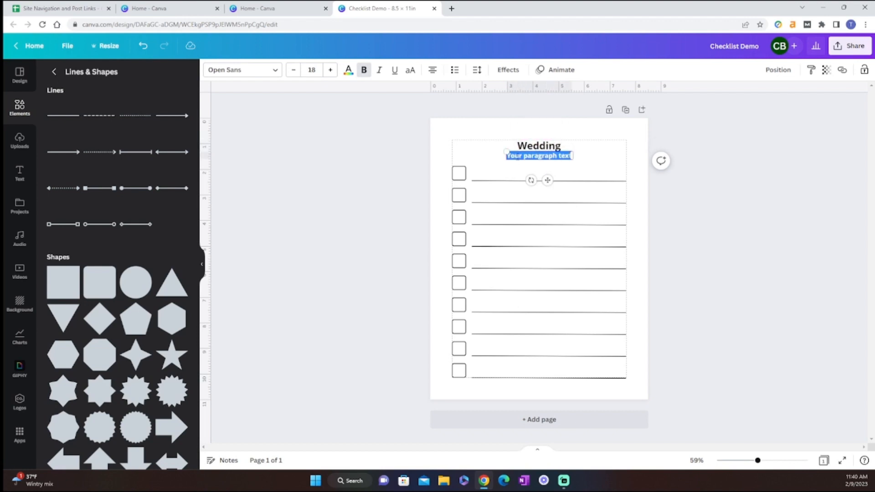
pyautogui.write('Checklist')
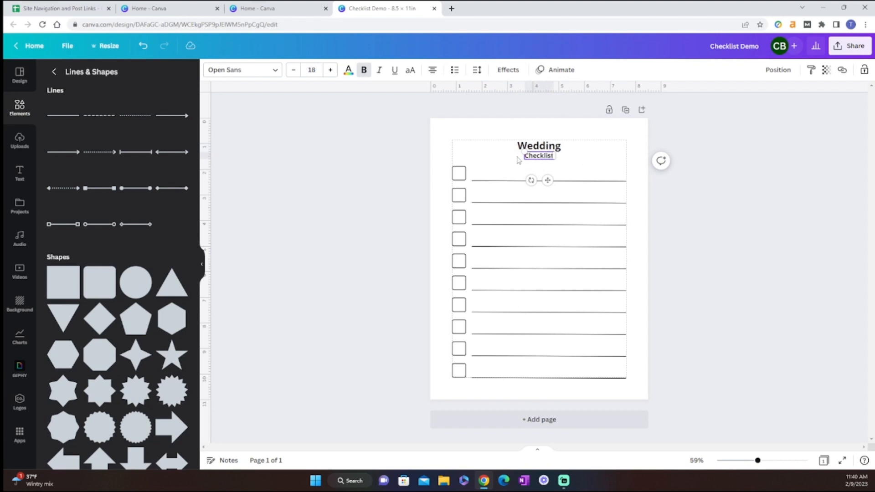
pyautogui.click(343, 167)
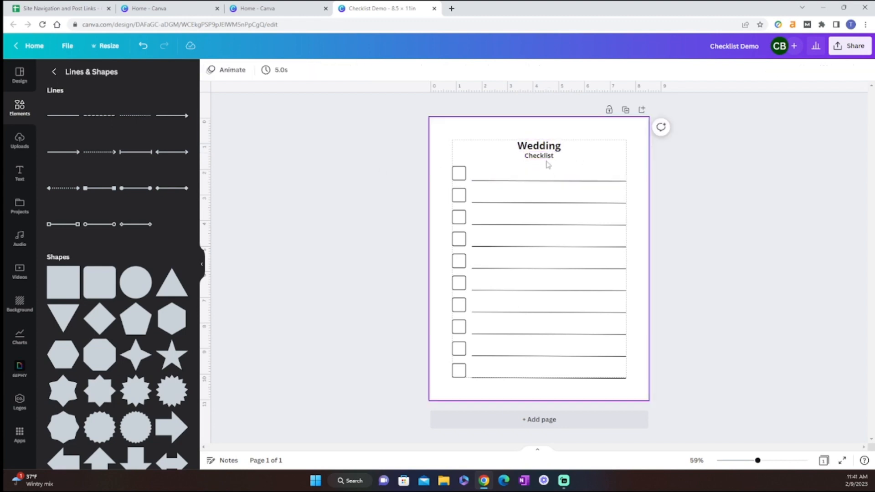
# Step: Set the "Checklist" text to the Playlist Script font at size 38
pyautogui.click(545, 156)
pyautogui.click(225, 69)
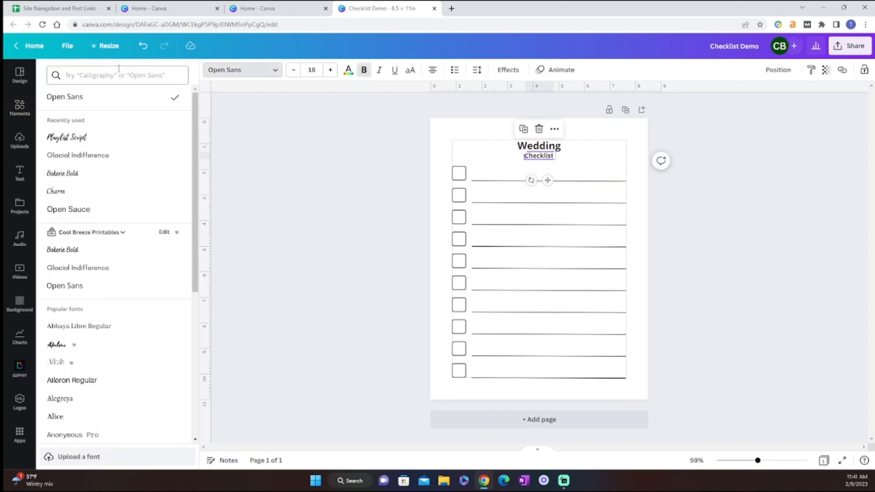
pyautogui.click(66, 137)
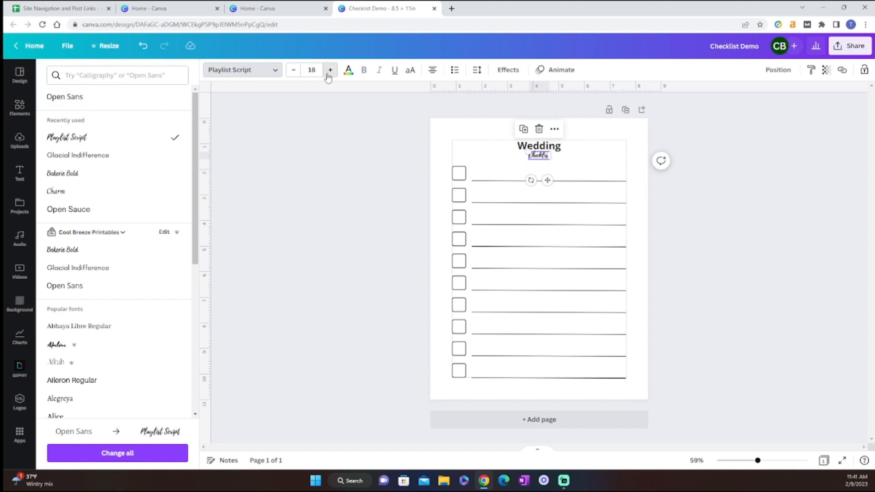
pyautogui.click(330, 70)
pyautogui.click(330, 70)
pyautogui.click(330, 69)
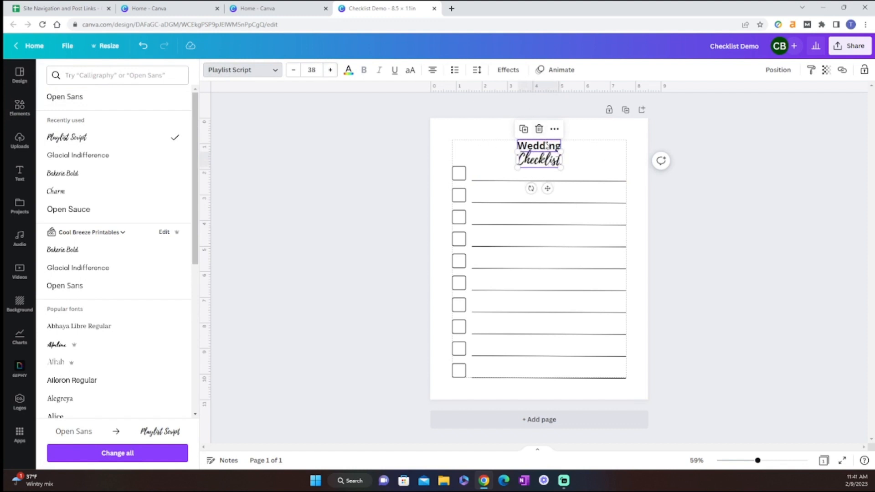
# Step: Left-align "Wedding" in a text box widened to the left, and move "Checklist" left so it overlaps the title's end
pyautogui.click(511, 144)
pyautogui.moveTo(511, 142); pyautogui.dragTo(560, 145)
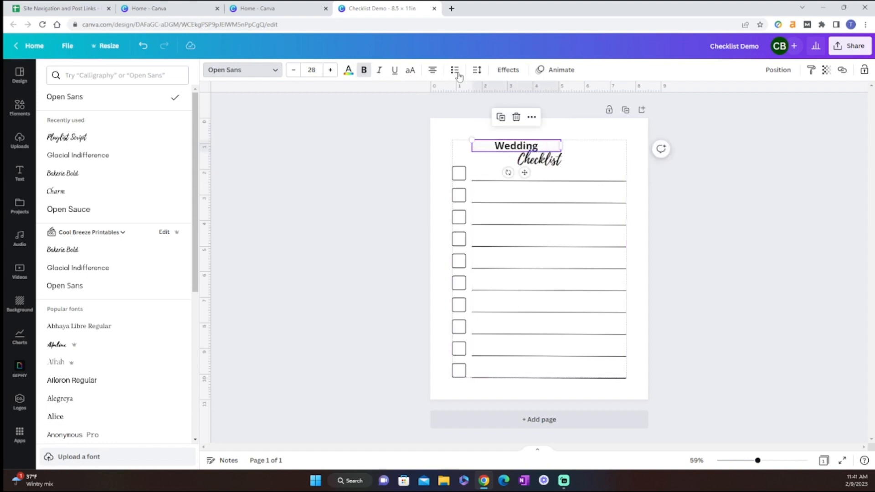
pyautogui.click(434, 72)
pyautogui.moveTo(551, 160); pyautogui.dragTo(534, 161)
pyautogui.click(751, 235)
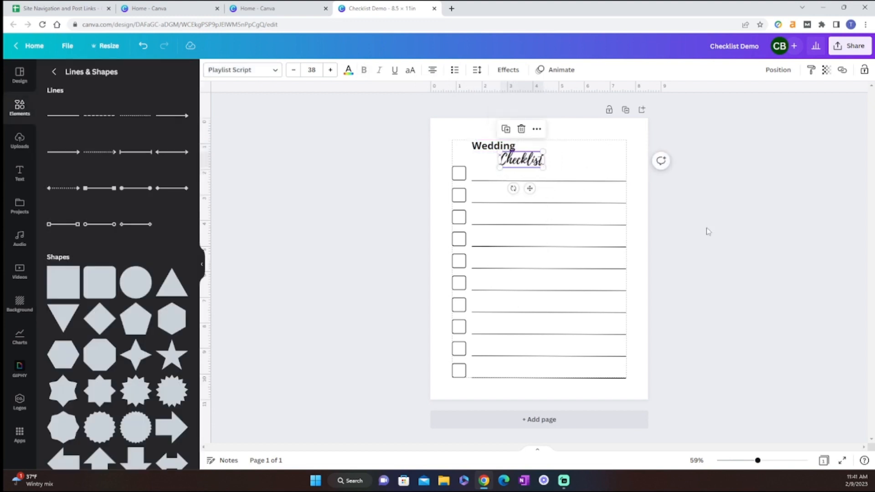
# Step: Move "Wedding" and "Checklist" together to the right, centring the pair between the page margins
pyautogui.click(643, 213)
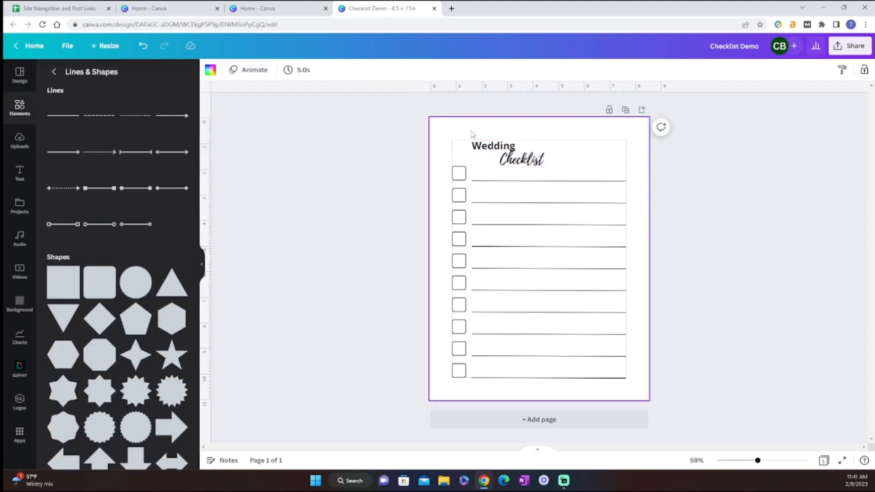
pyautogui.moveTo(472, 133); pyautogui.dragTo(554, 145)
pyautogui.click(800, 248)
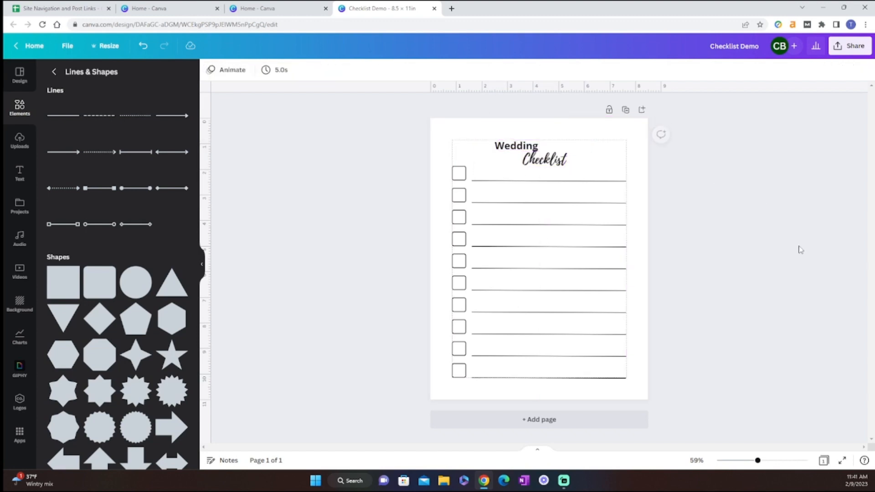
# Step: Add a square and stretch it to fill the whole area inside the page margins
pyautogui.click(72, 273)
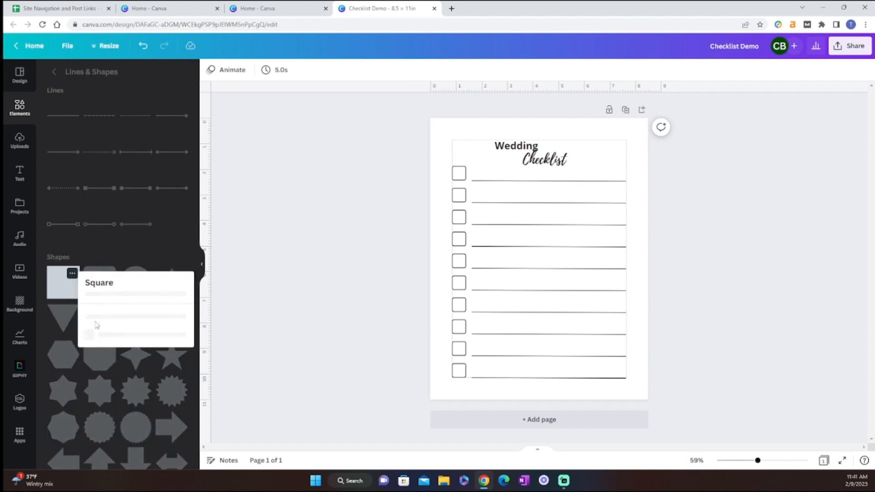
pyautogui.click(56, 293)
pyautogui.click(60, 289)
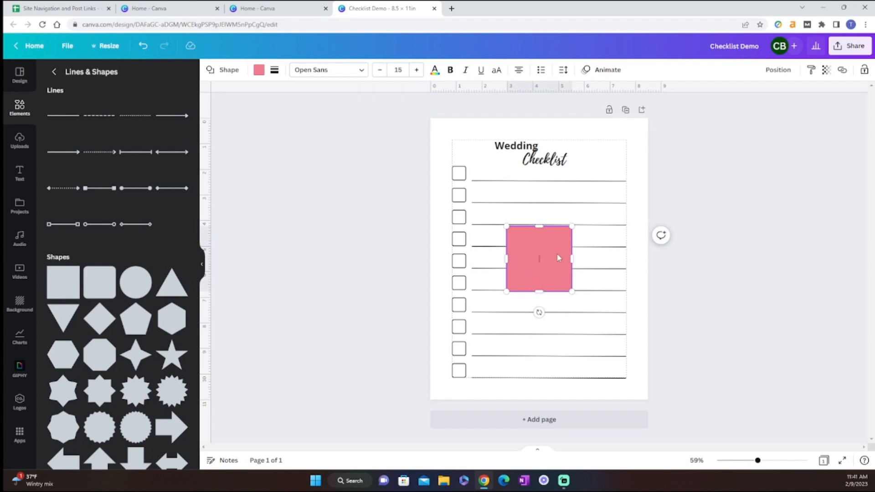
pyautogui.moveTo(559, 258); pyautogui.dragTo(627, 173)
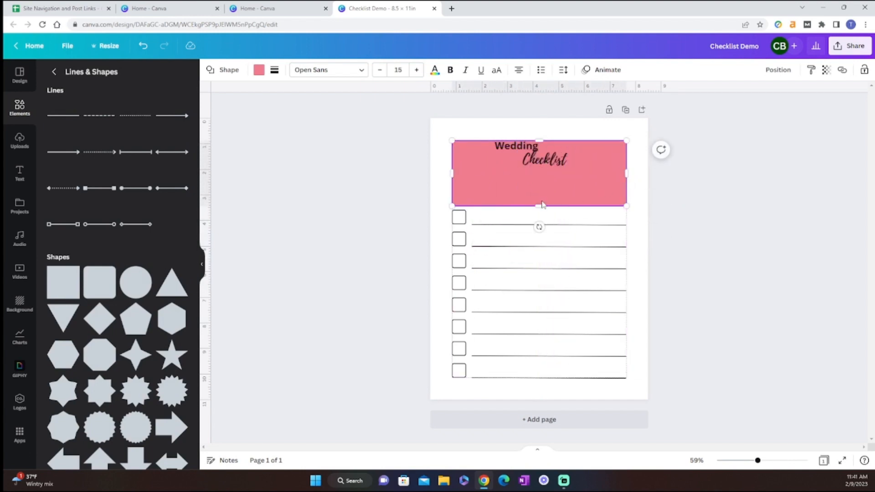
pyautogui.moveTo(542, 205); pyautogui.dragTo(523, 376)
# Step: Colour the stretched square white and send it to the back behind the checklist
pyautogui.click(259, 69)
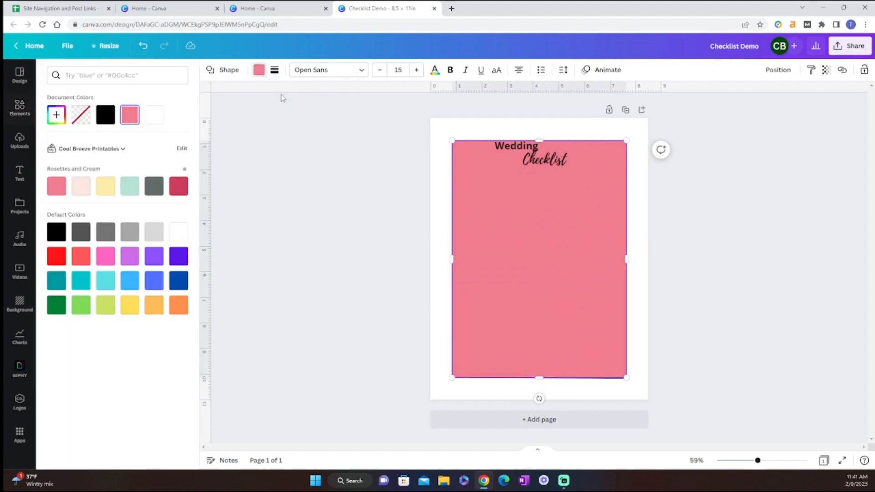
pyautogui.click(179, 232)
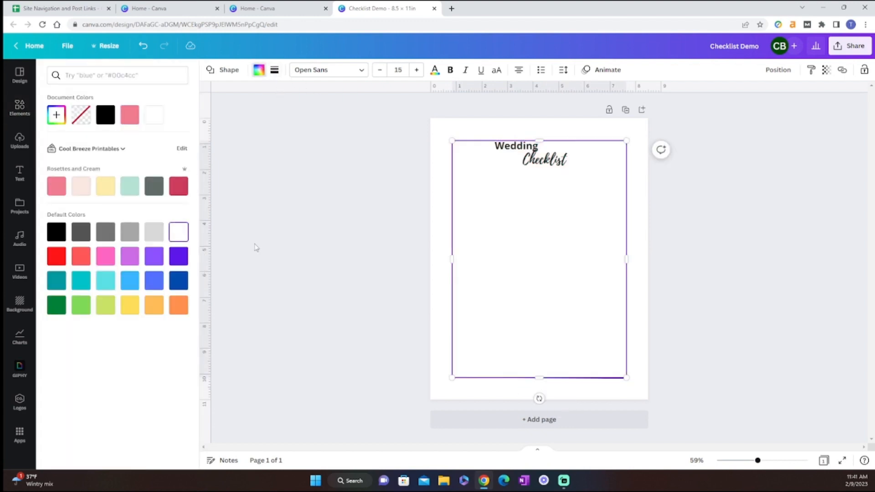
pyautogui.click(778, 69)
pyautogui.click(729, 115)
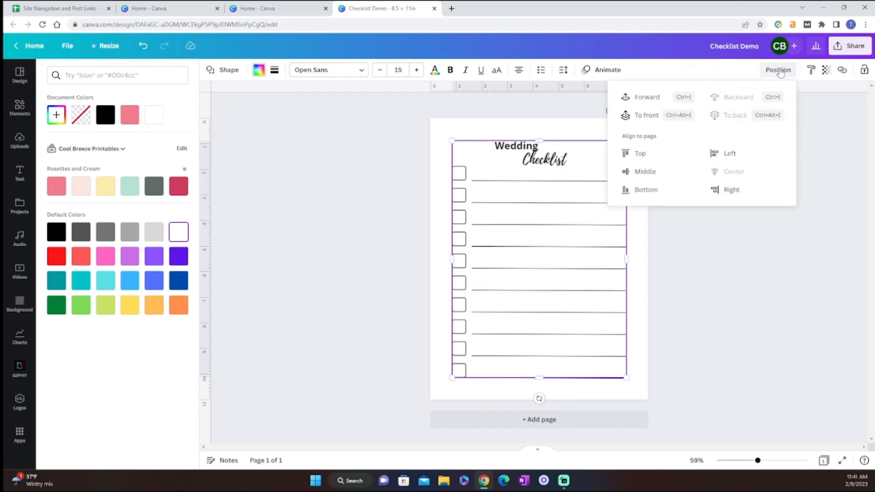
pyautogui.click(683, 288)
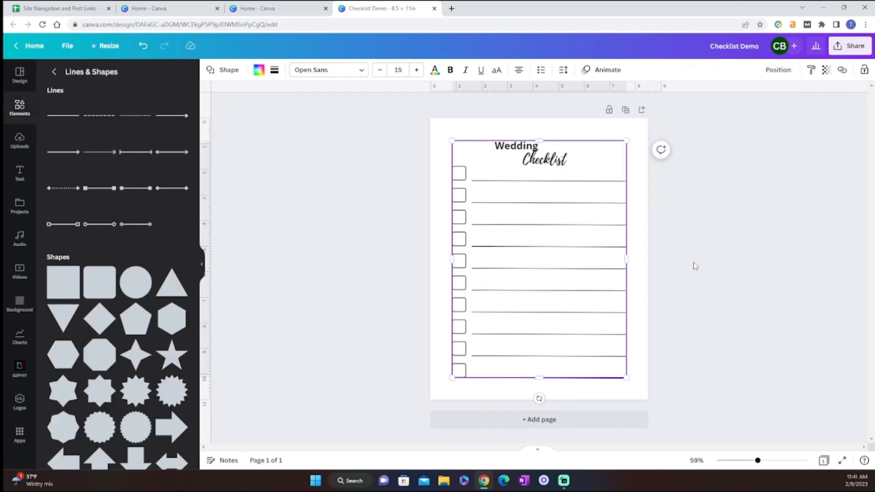
pyautogui.click(641, 233)
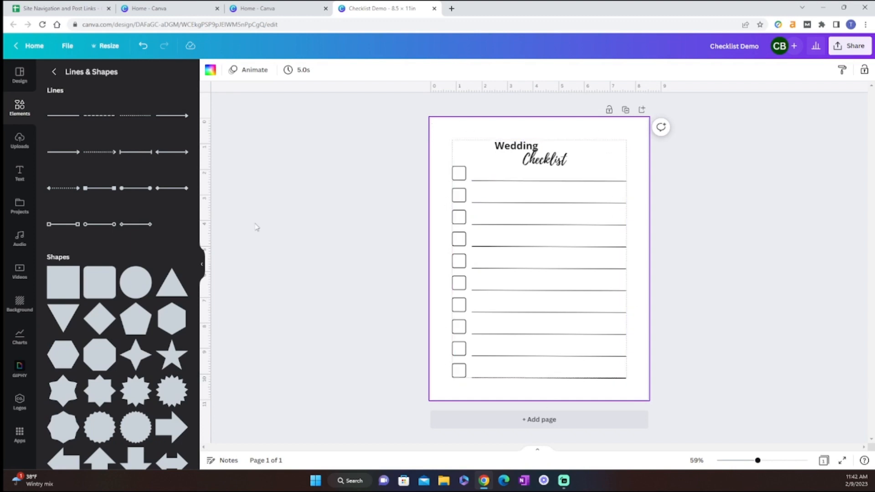
# Step: Apply the recently used background with pink flowers and green leaves to the page
pyautogui.click(19, 302)
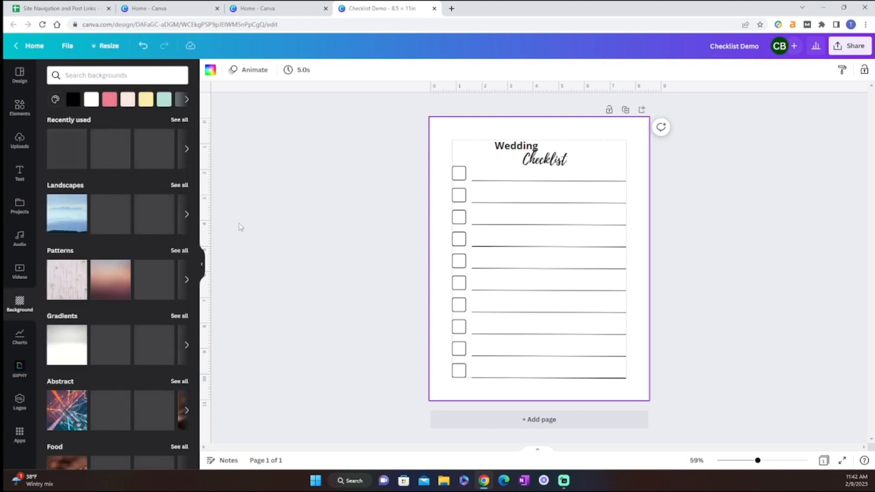
pyautogui.click(180, 120)
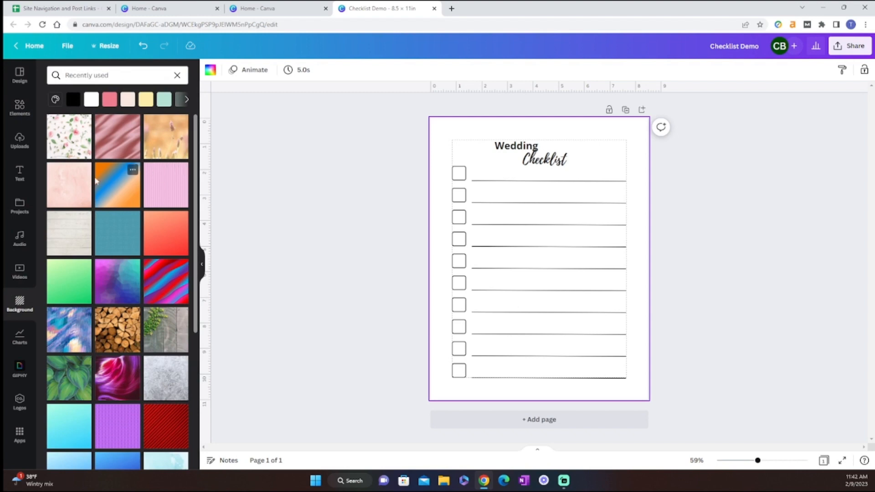
pyautogui.click(63, 149)
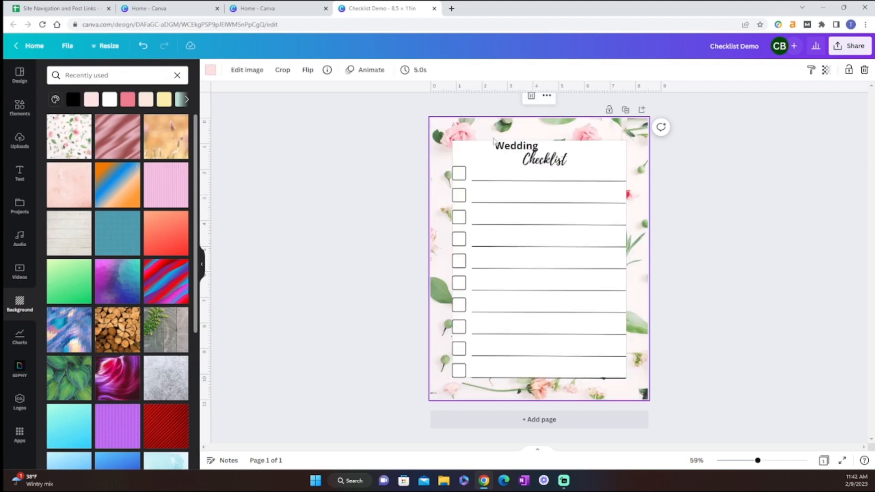
# Step: Set the transparency of the white panel behind the checklist to 86
pyautogui.click(599, 154)
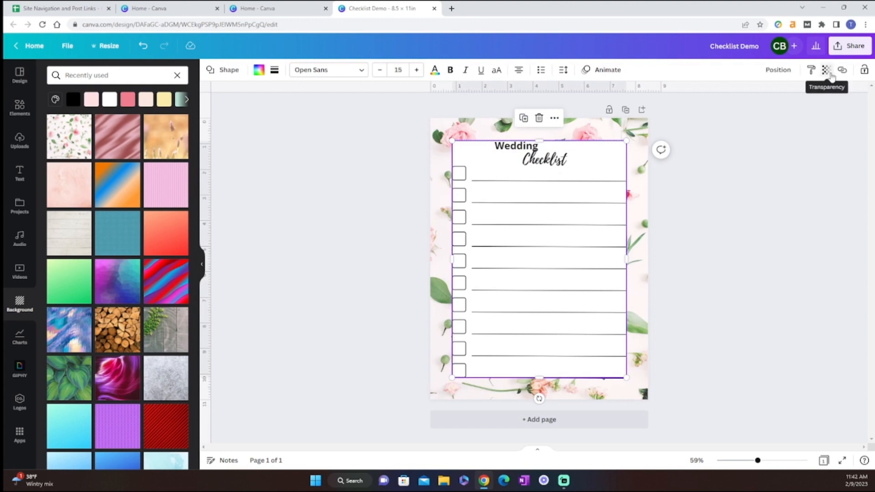
pyautogui.click(827, 69)
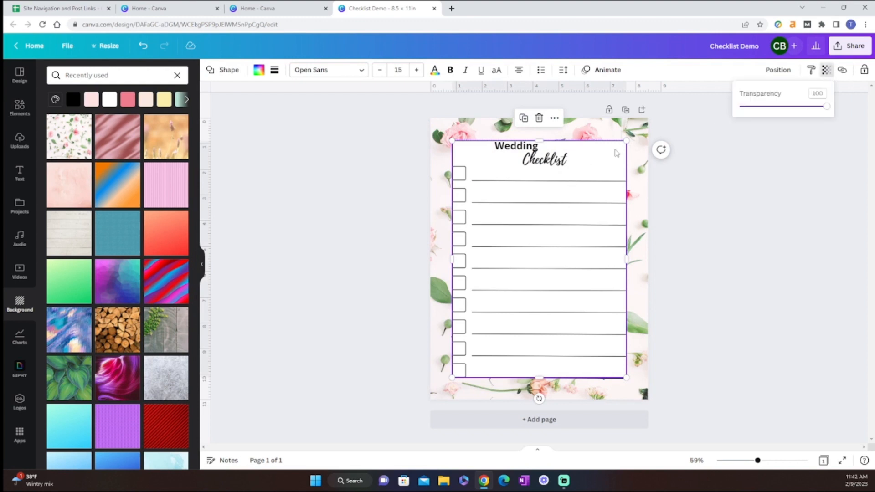
pyautogui.moveTo(827, 107); pyautogui.dragTo(816, 108)
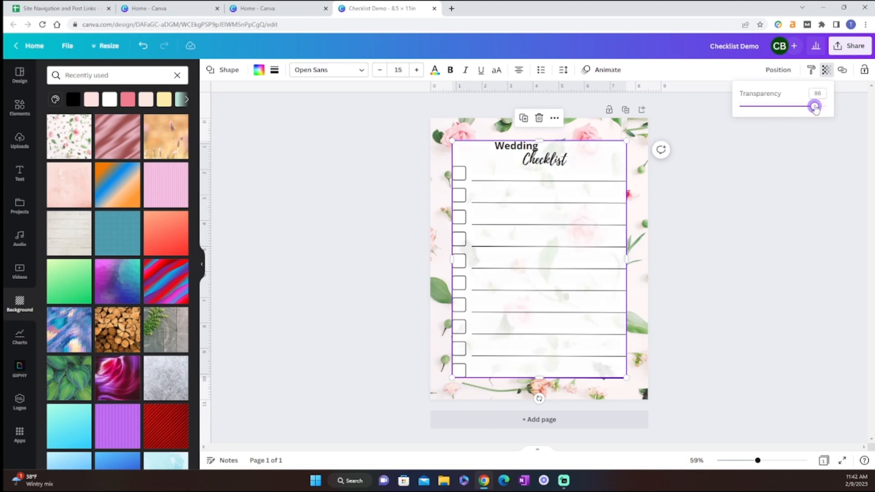
pyautogui.click(740, 335)
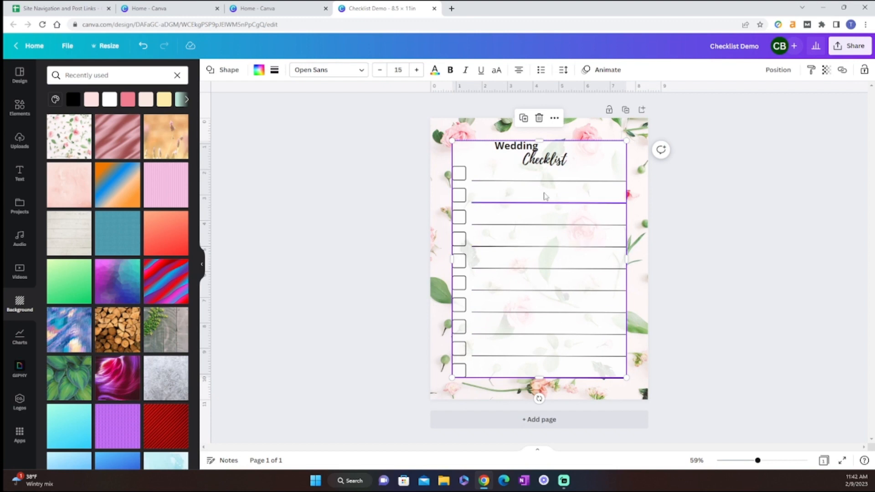
pyautogui.click(712, 245)
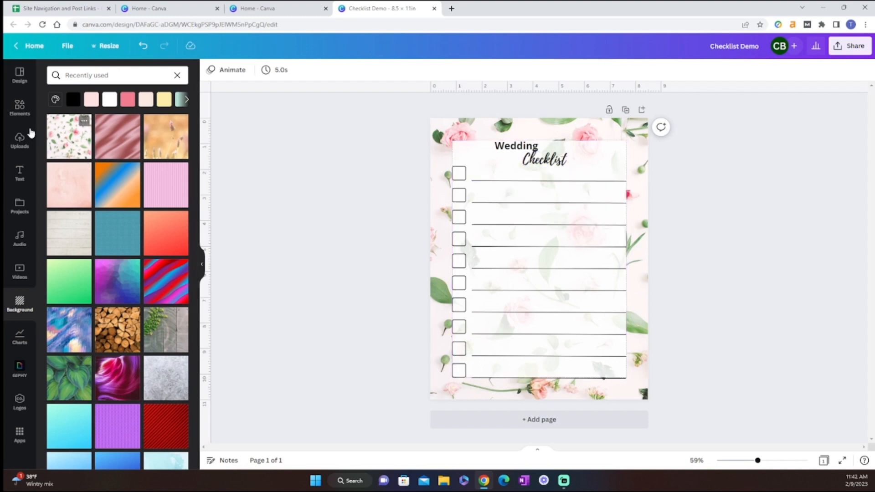
# Step: Add a text box and place it on the first writing line, starting at the line's left end
pyautogui.click(19, 172)
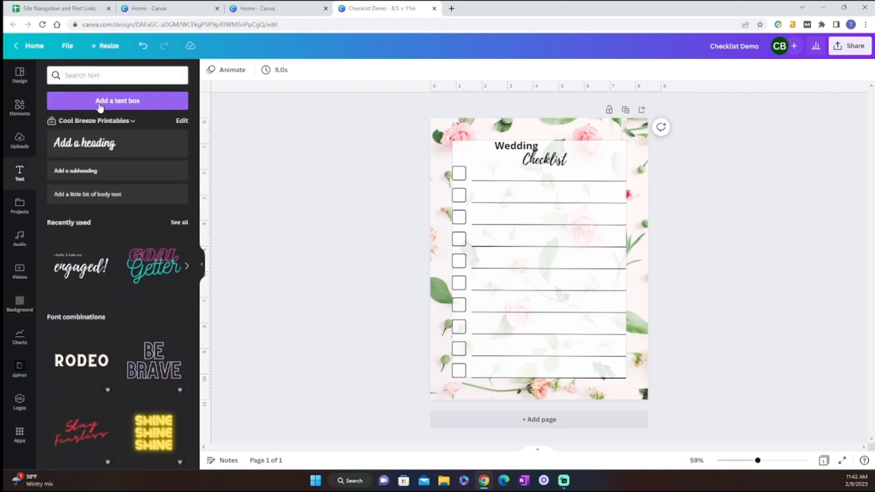
pyautogui.click(114, 101)
pyautogui.moveTo(549, 283); pyautogui.dragTo(515, 200)
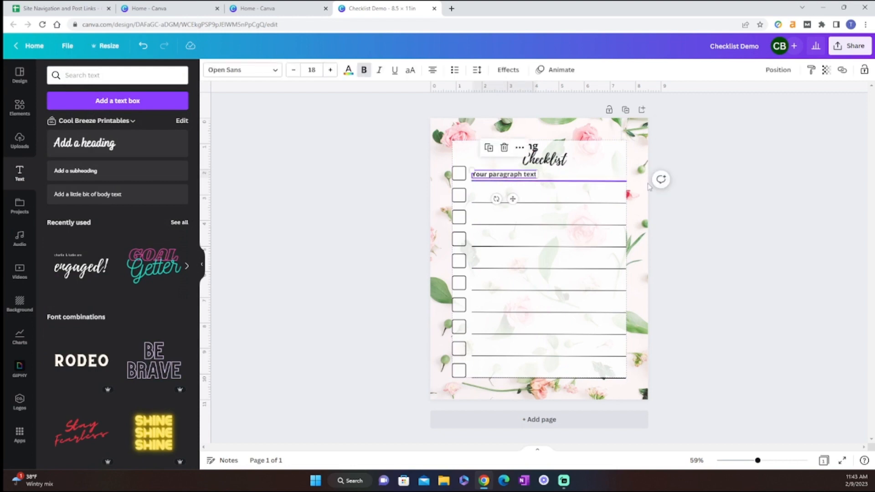
pyautogui.click(781, 212)
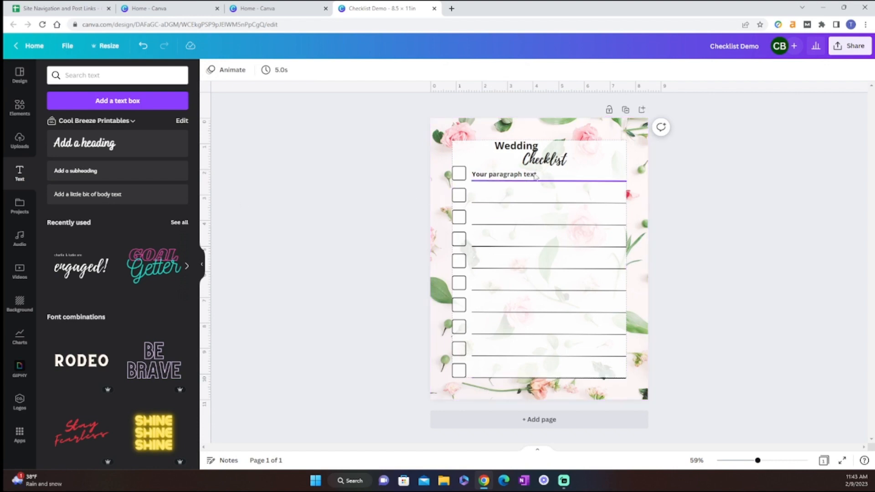
# Step: Extend the white panel slightly below the last writing line and place a centred duplicate of the paragraph text in that strip
pyautogui.click(602, 158)
pyautogui.moveTo(540, 384); pyautogui.dragTo(542, 390)
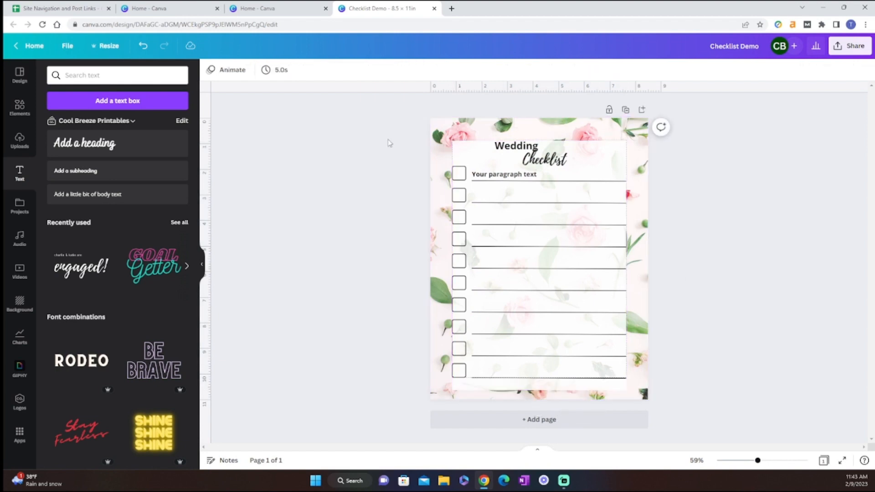
pyautogui.click(530, 178)
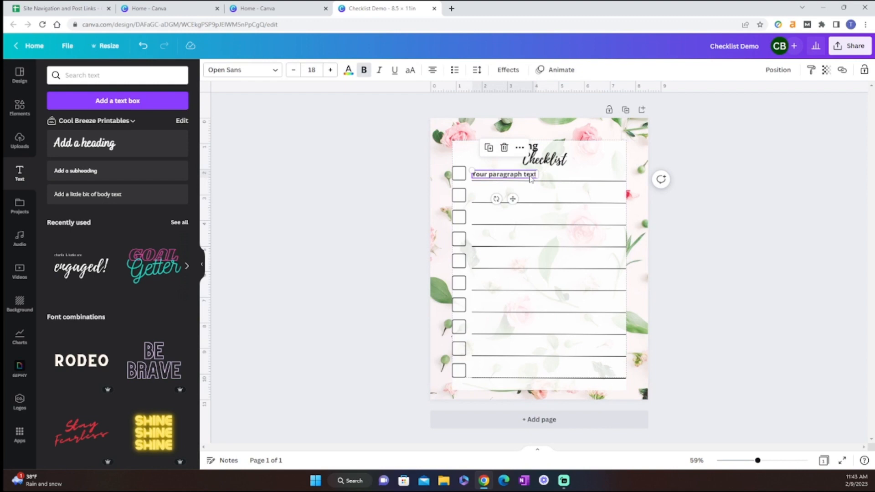
pyautogui.hotkey('ctrl', 'd')
pyautogui.moveTo(518, 203); pyautogui.dragTo(552, 412)
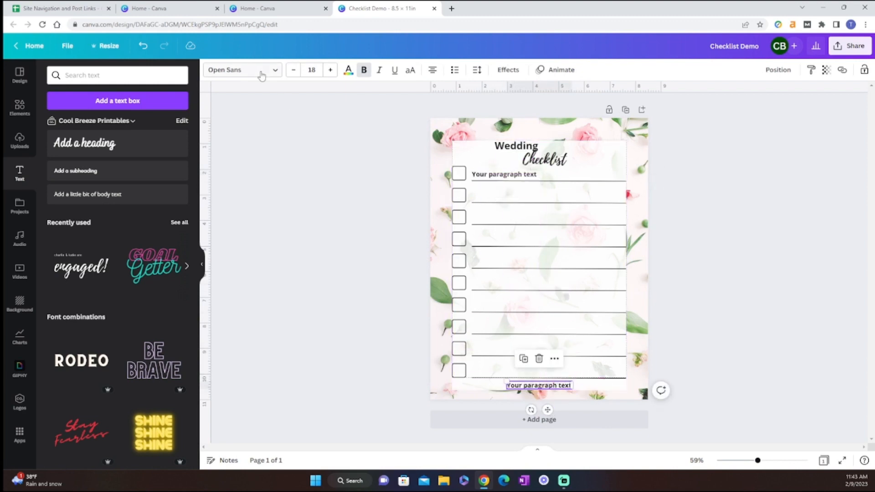
# Step: Colour the duplicated text at the foot of the panel medium grey
pyautogui.click(349, 70)
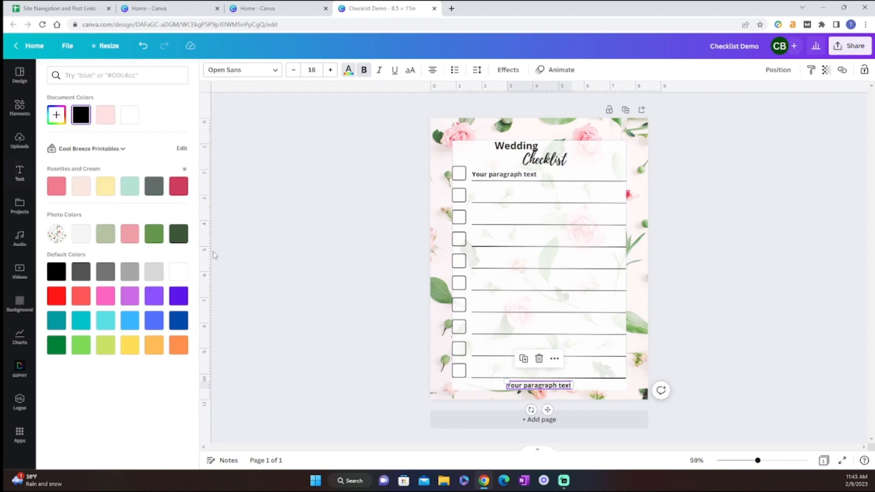
pyautogui.click(129, 272)
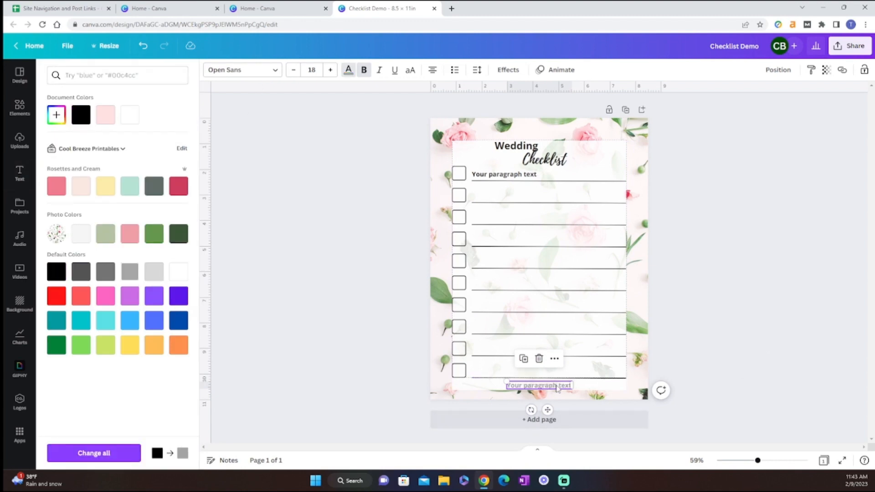
pyautogui.click(798, 309)
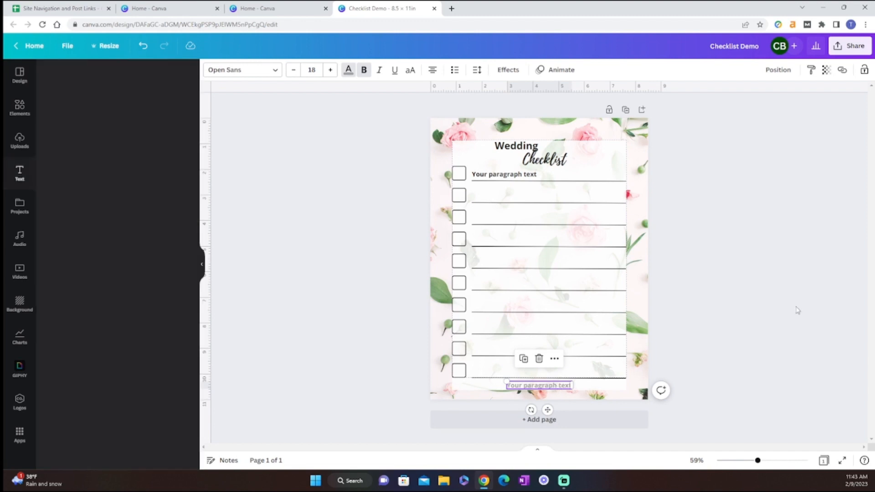
# Step: Recolour the title word "Wedding" with the custom red #F14A56
pyautogui.click(521, 148)
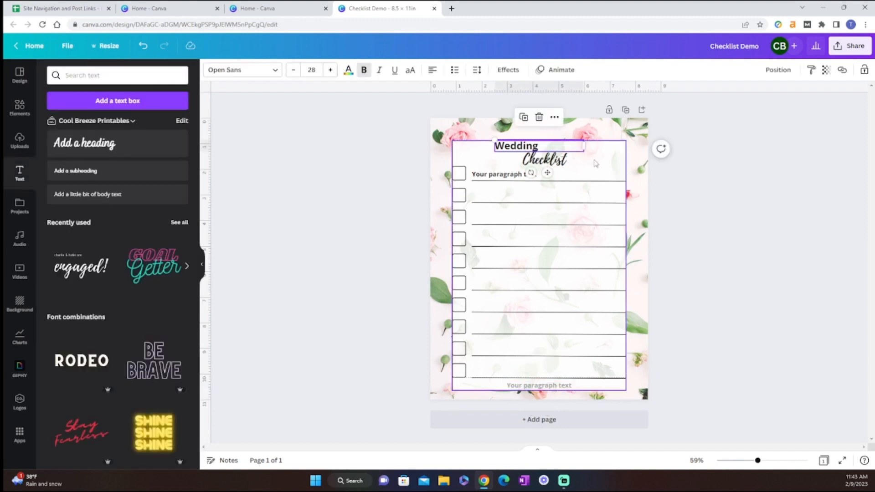
pyautogui.click(554, 160)
pyautogui.click(513, 175)
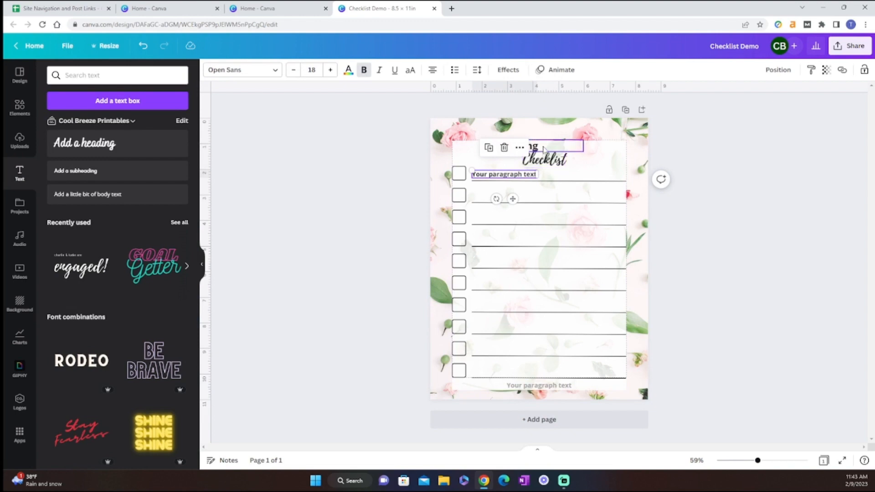
pyautogui.click(527, 145)
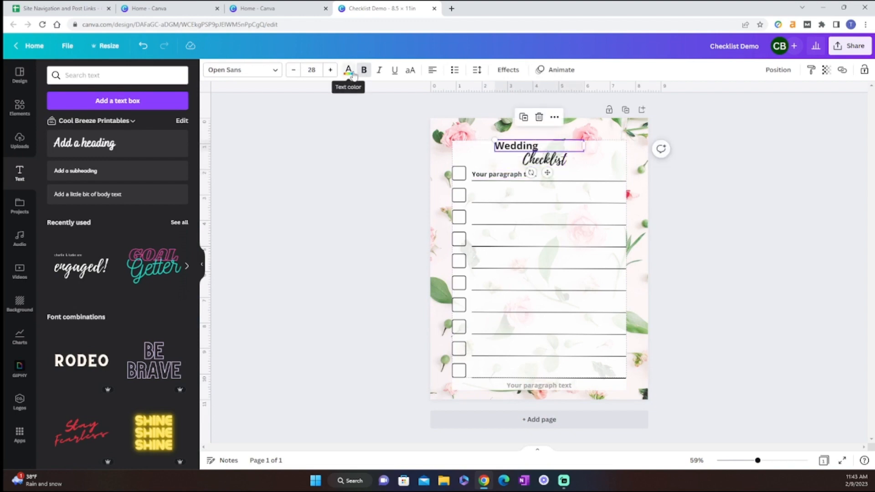
pyautogui.click(269, 71)
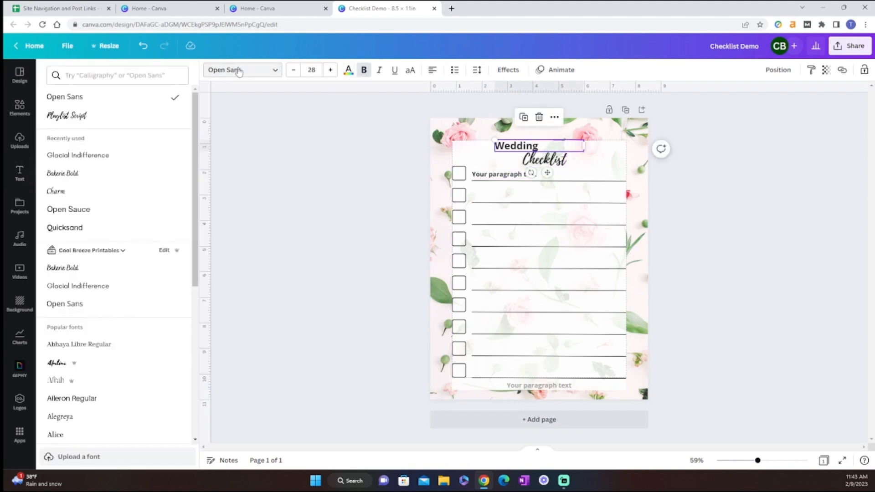
pyautogui.click(349, 70)
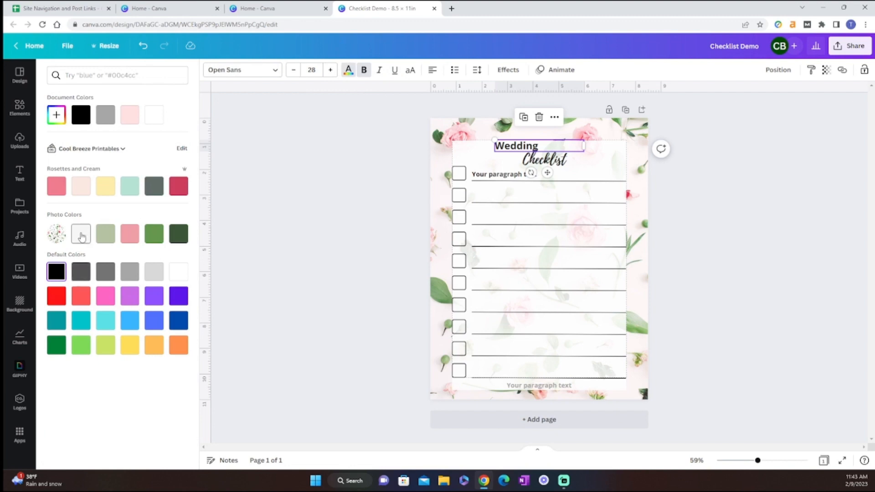
pyautogui.click(131, 234)
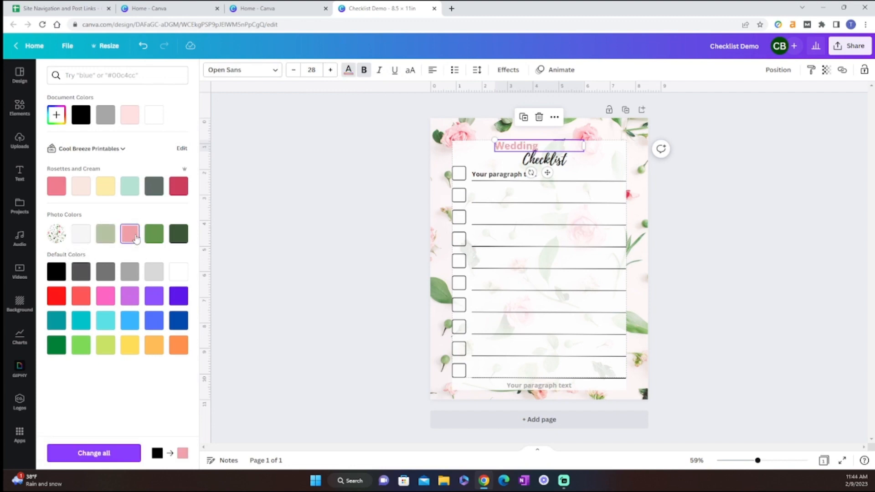
pyautogui.click(56, 115)
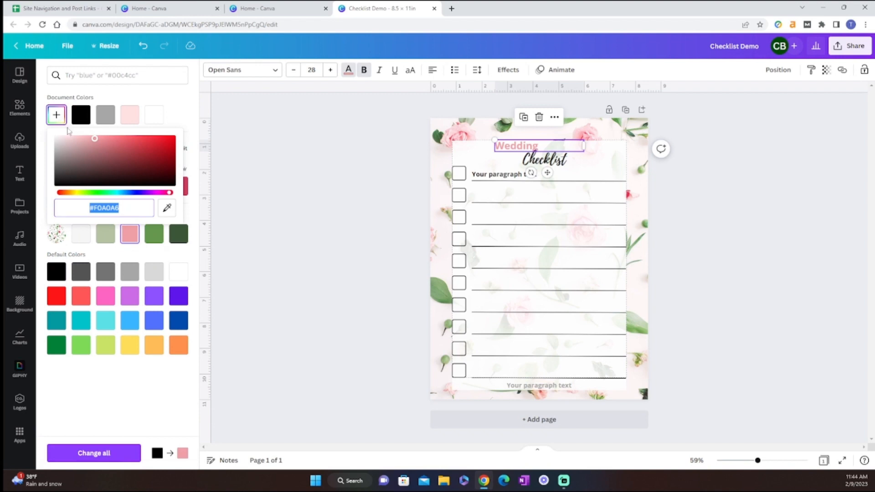
pyautogui.moveTo(96, 143); pyautogui.dragTo(138, 139)
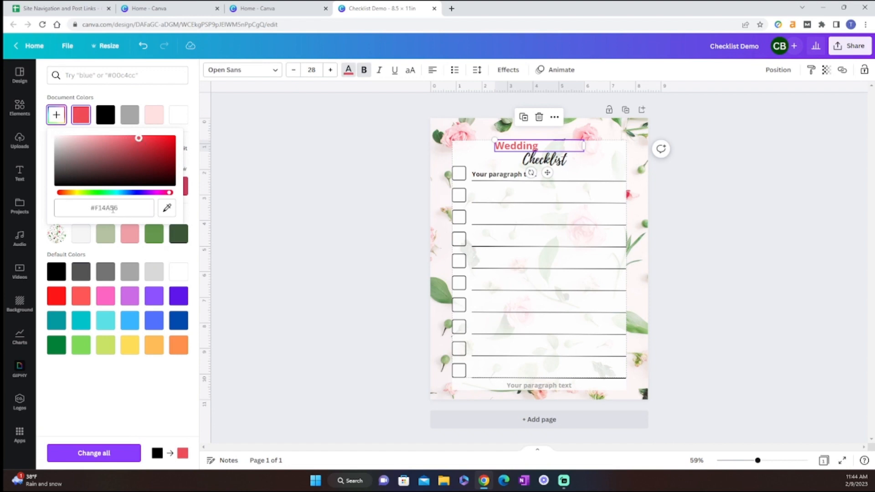
pyautogui.click(306, 167)
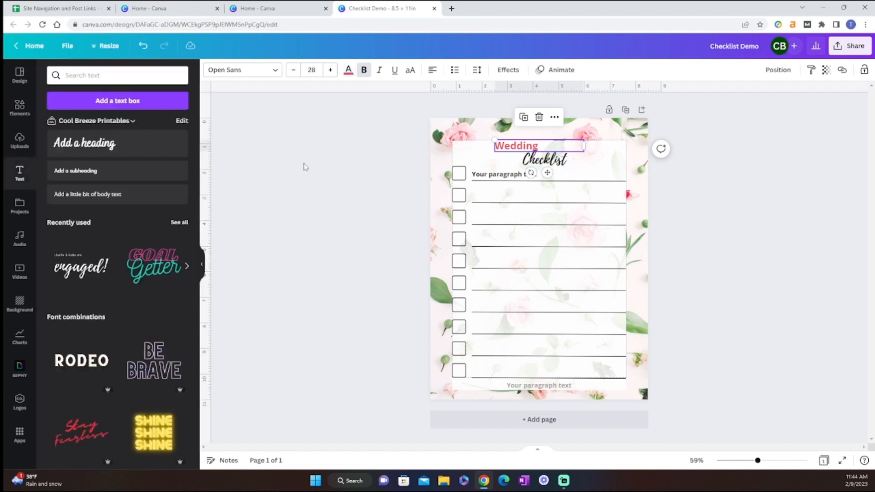
# Step: Set the title word "Wedding" in uppercase and change its alignment to justified
pyautogui.click(496, 147)
pyautogui.click(410, 71)
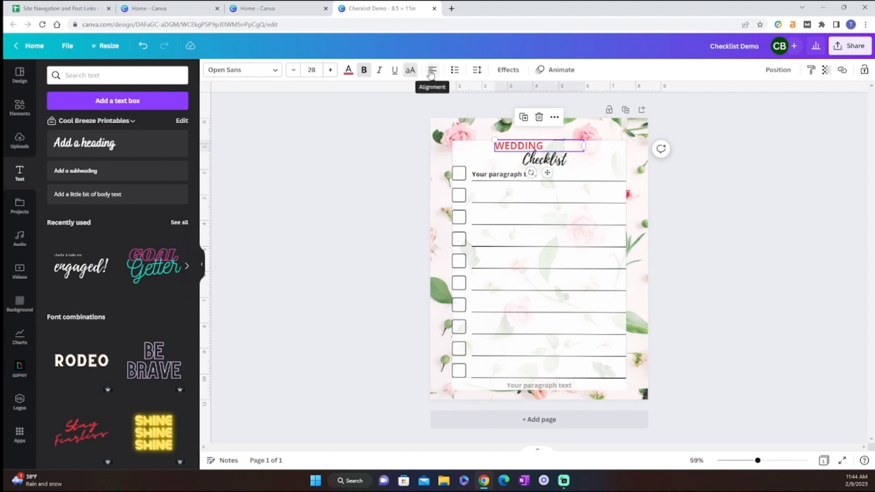
pyautogui.click(432, 70)
pyautogui.click(431, 71)
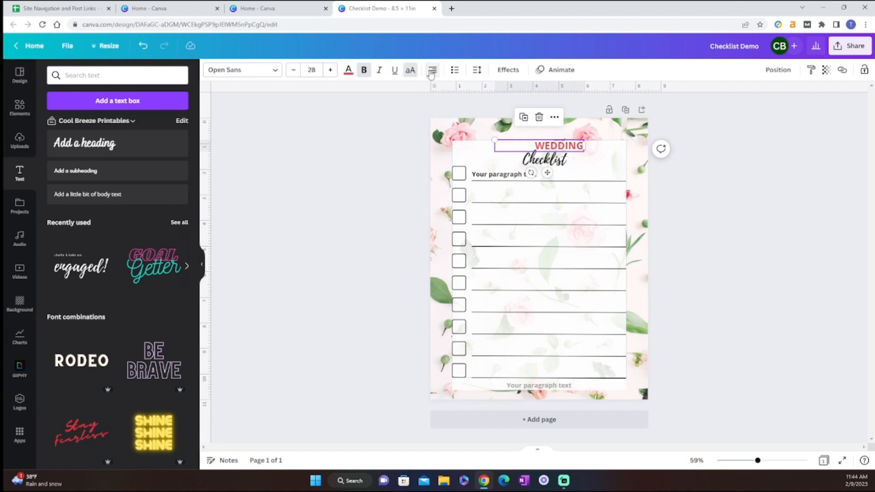
pyautogui.click(431, 70)
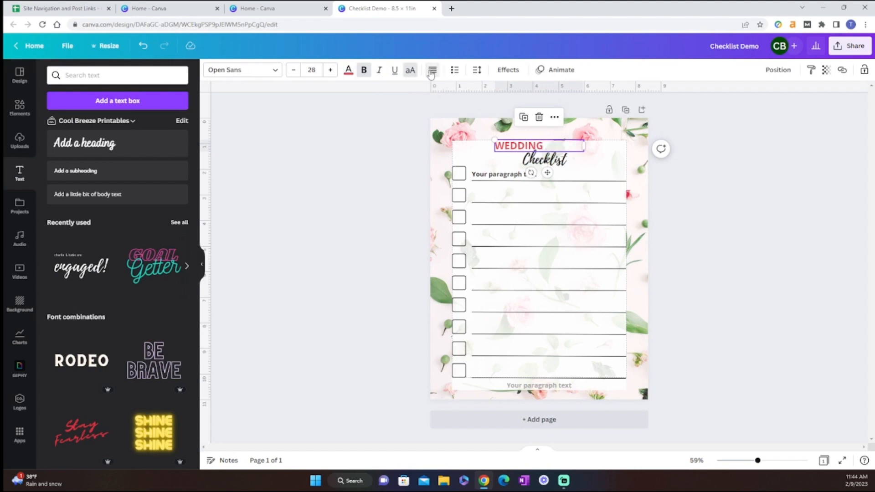
# Step: Widen the letter spacing of "WEDDING" slightly
pyautogui.click(476, 73)
pyautogui.moveTo(506, 110); pyautogui.dragTo(516, 110)
pyautogui.click(675, 175)
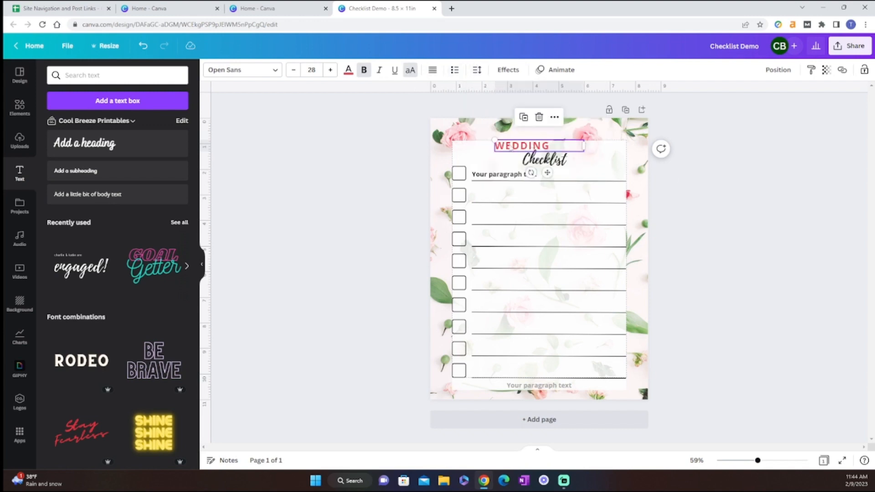
# Step: Try the Shadow, Lift, Neon, Background, Glitch and Hollow effects on "WEDDING", and return its effect style to None
pyautogui.click(563, 71)
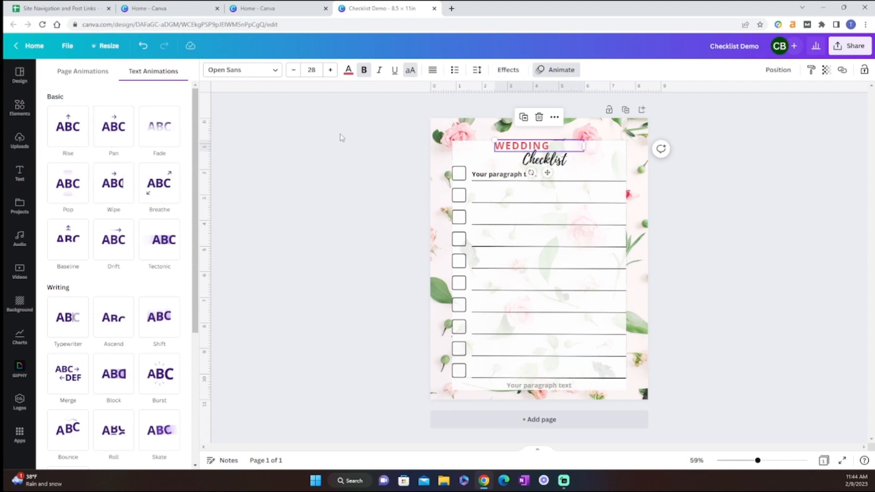
pyautogui.click(508, 70)
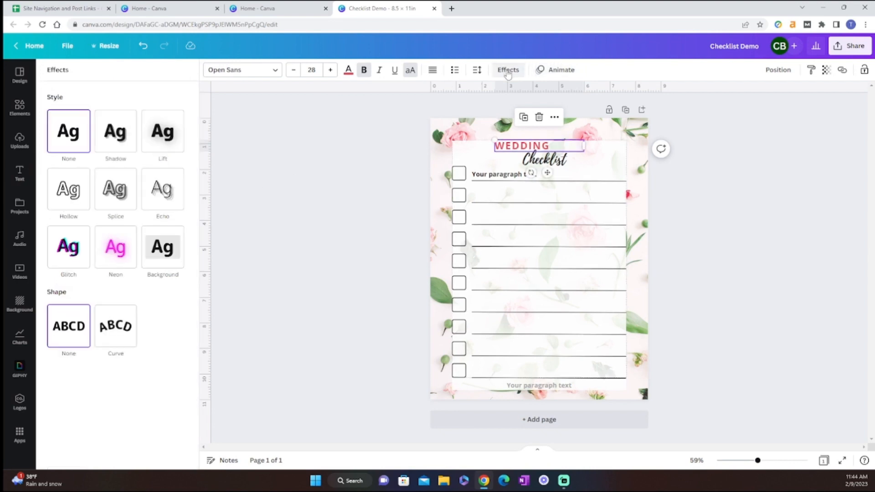
pyautogui.click(122, 139)
pyautogui.click(162, 134)
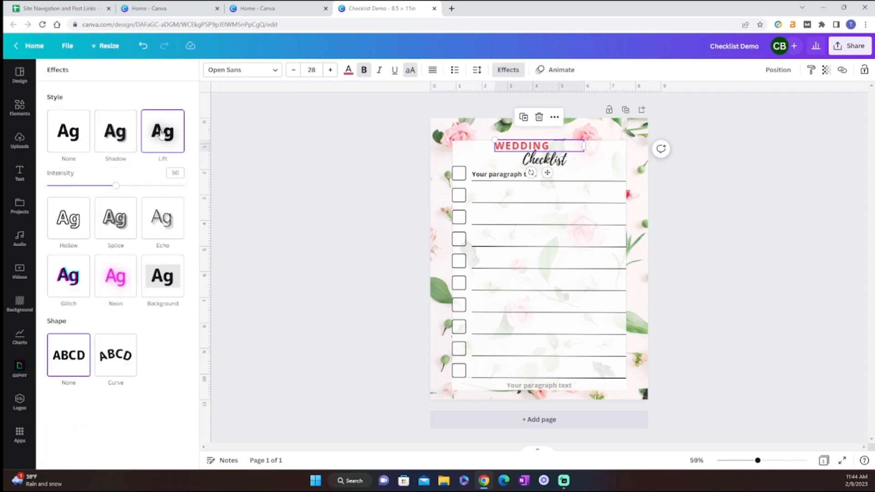
pyautogui.click(116, 282)
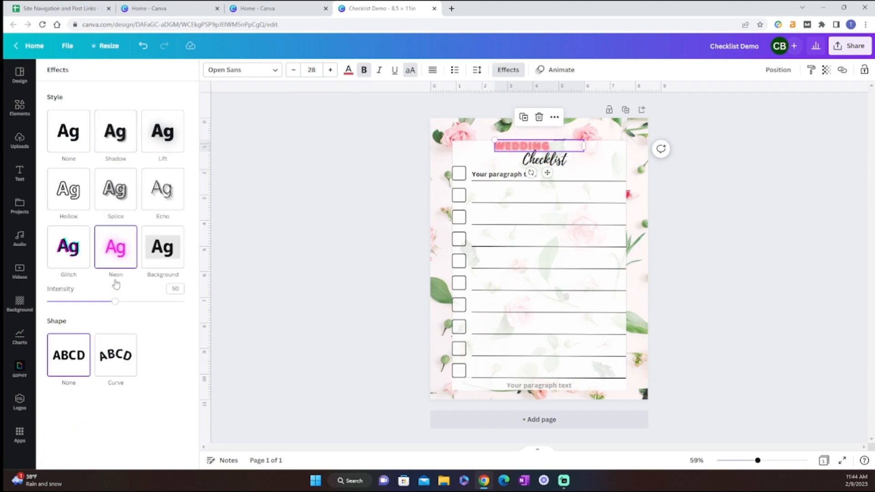
pyautogui.click(162, 248)
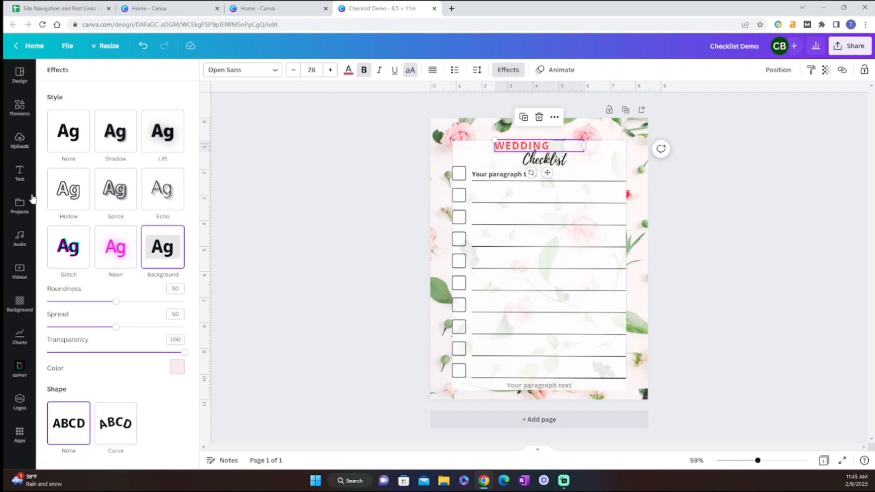
pyautogui.click(72, 257)
pyautogui.click(63, 179)
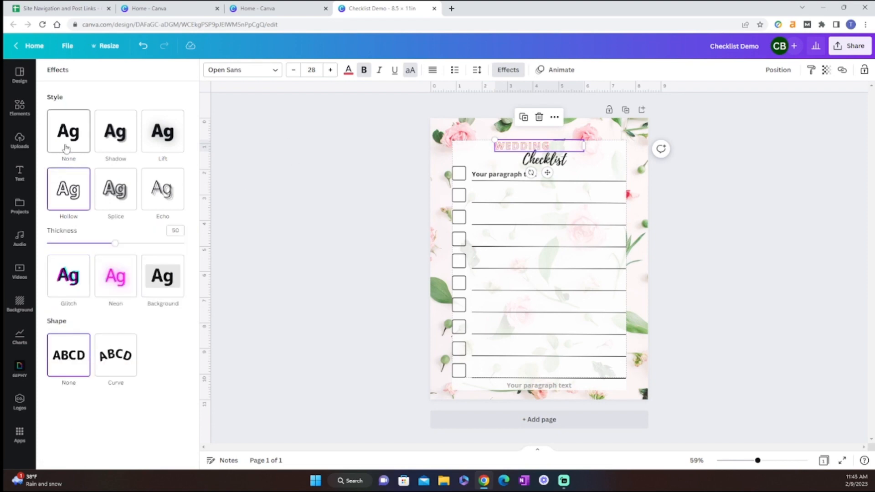
pyautogui.click(65, 145)
pyautogui.click(750, 200)
pyautogui.click(752, 177)
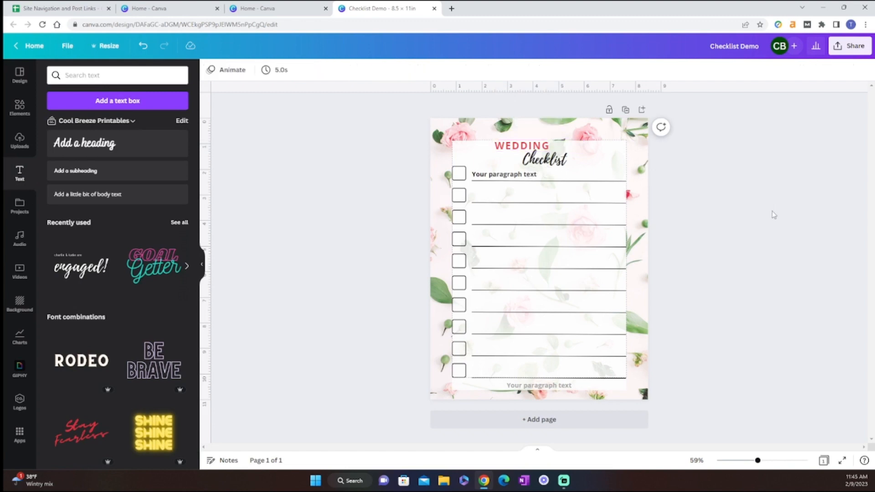
# Step: Download the finished checklist as a PDF Print file with the RGB colour profile
pyautogui.click(849, 45)
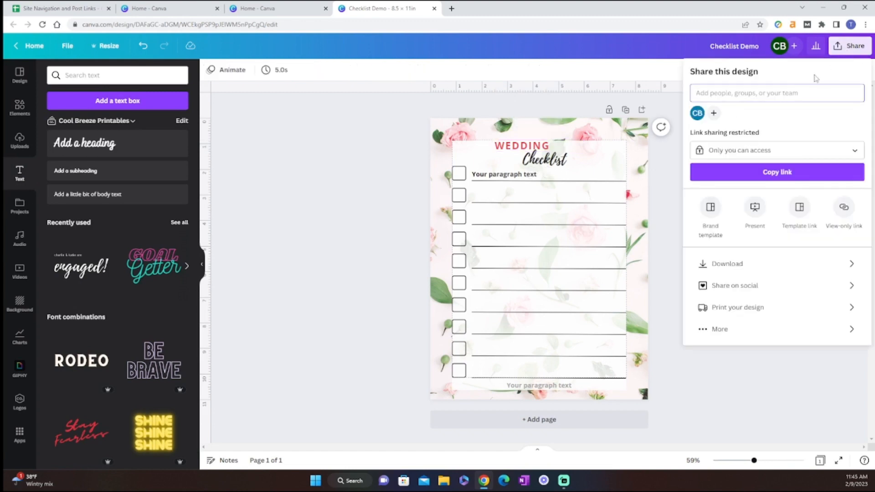
pyautogui.click(734, 263)
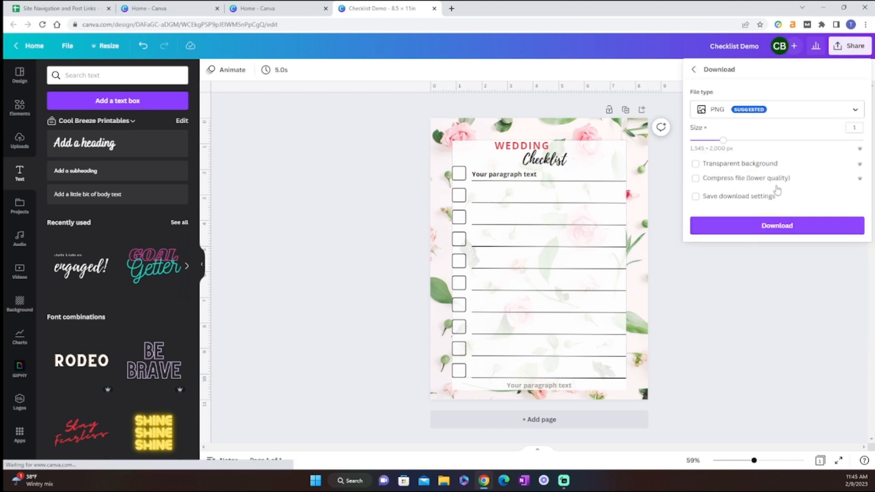
pyautogui.click(801, 119)
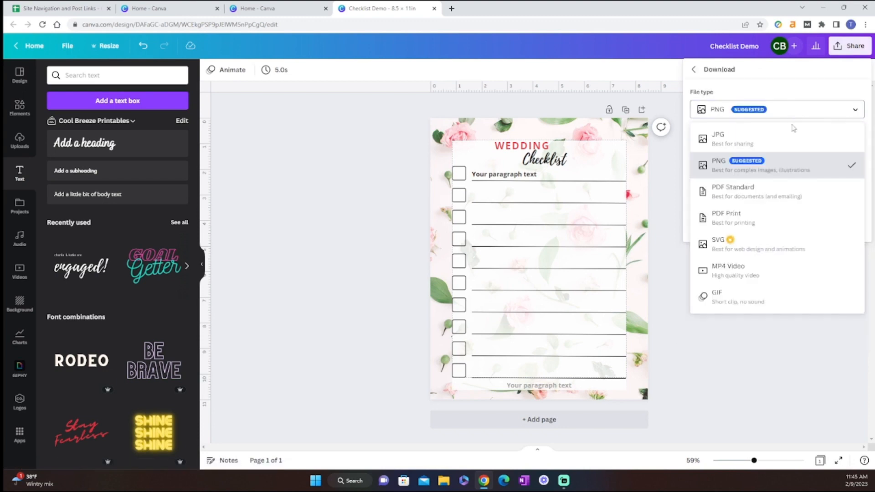
pyautogui.click(762, 222)
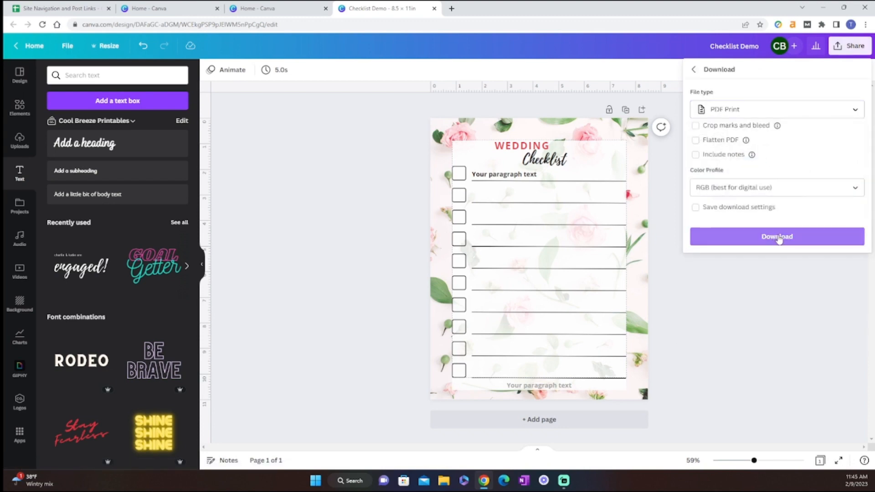
pyautogui.click(779, 239)
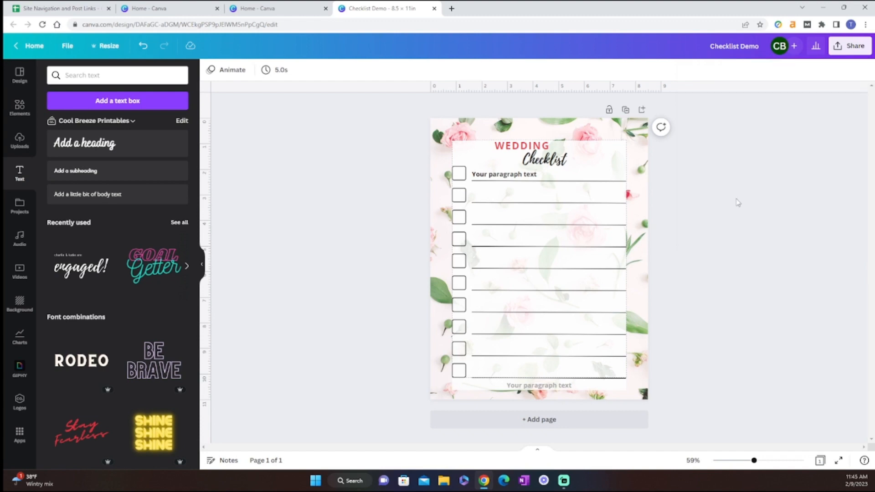